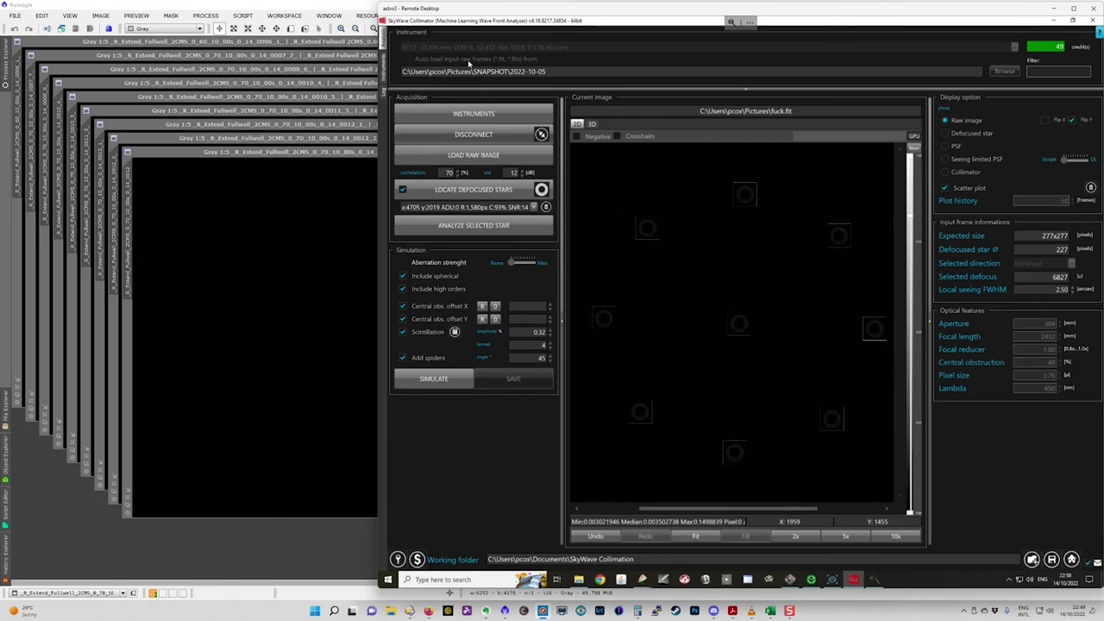
Show the instrument list with the RC12 profile at 650 nm, 2.50 arcsec seeing and focal ratio 1.00
left_click(384, 67)
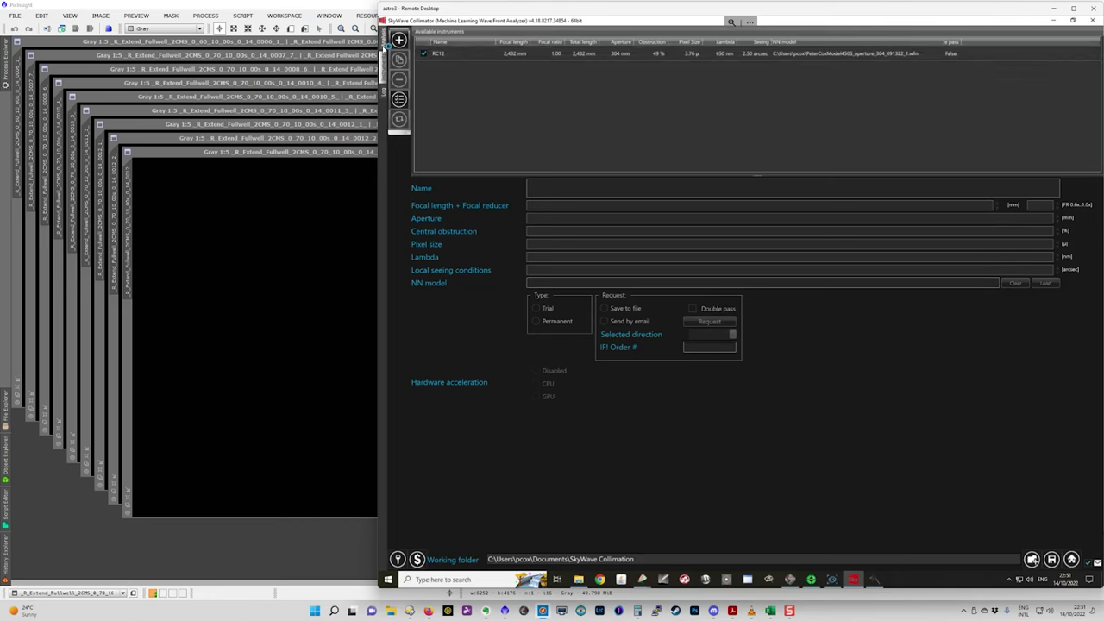
Connect to the RC12 instrument from the acquisition view and begin loading a frame for analysis
left_click(383, 46)
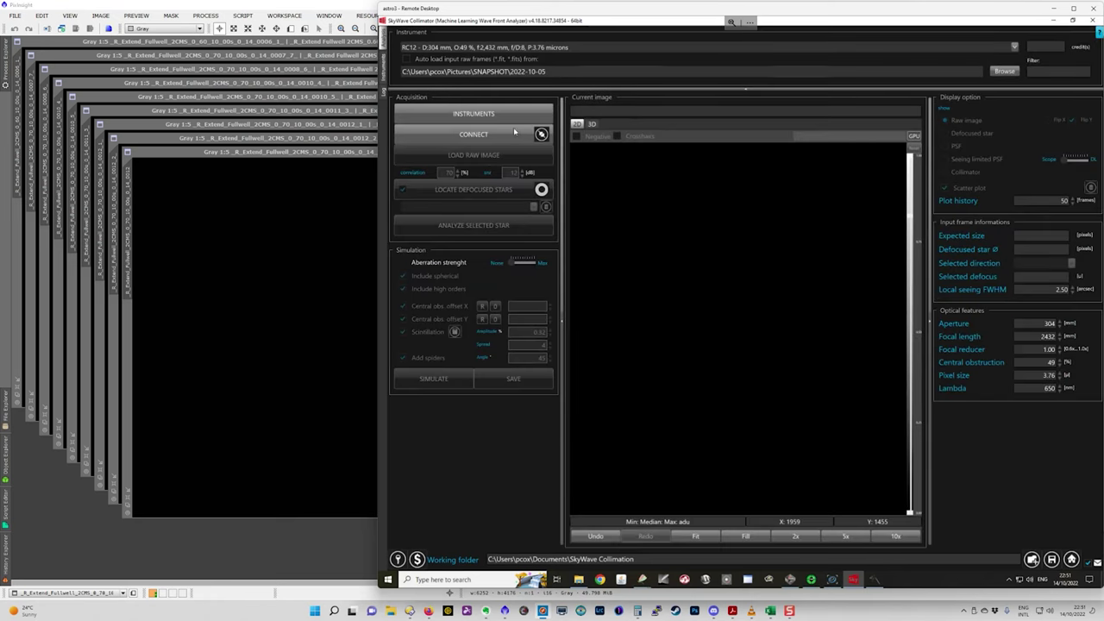
left_click(507, 134)
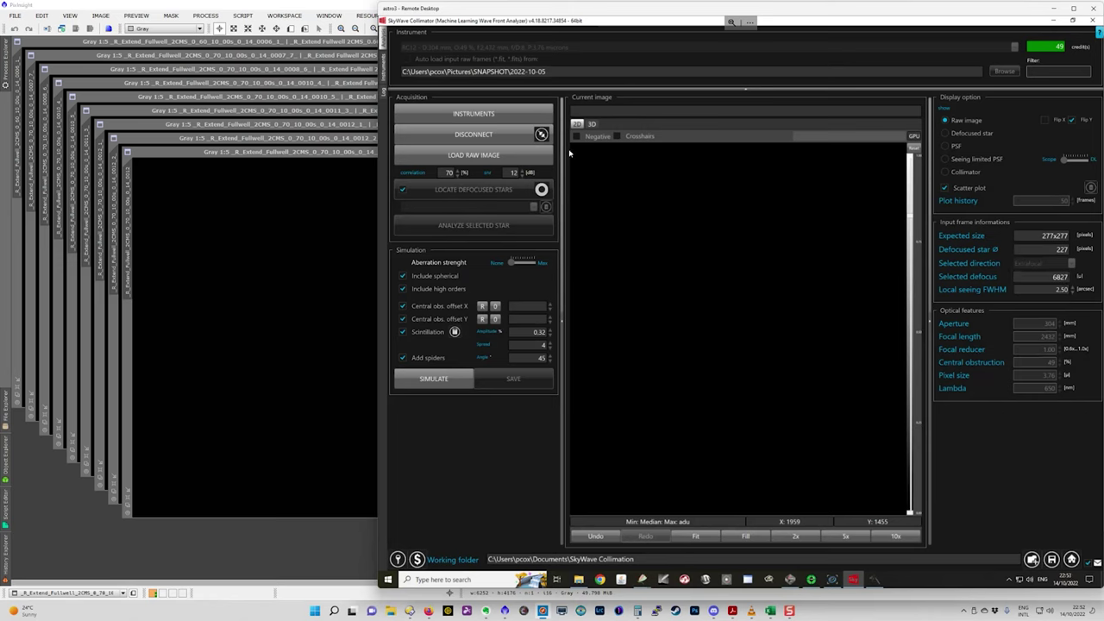
left_click(473, 154)
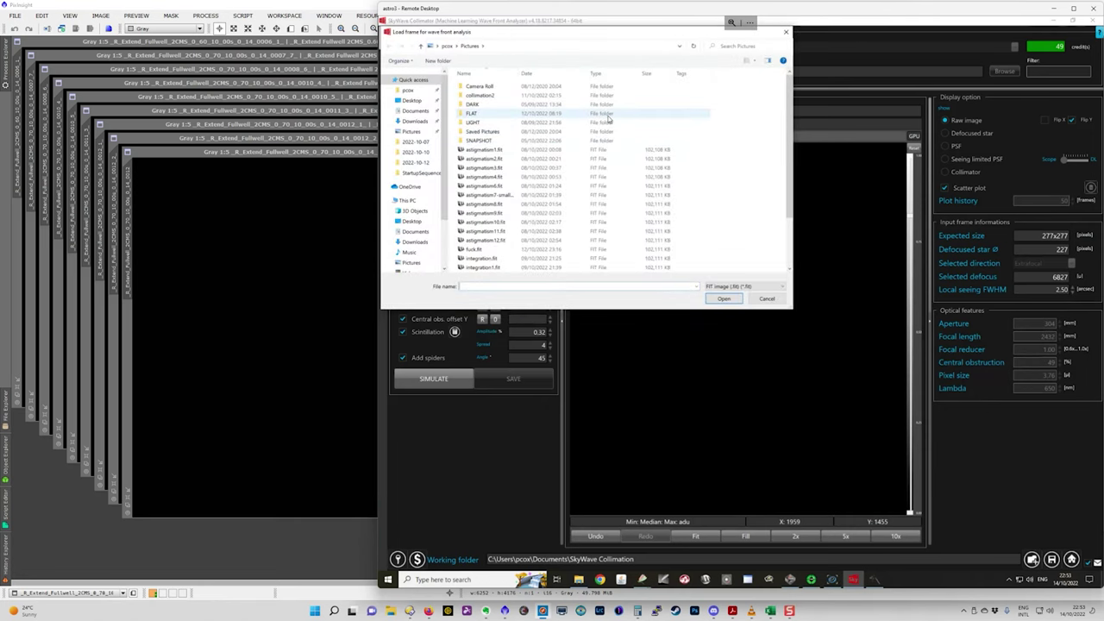
Load fuck.fit from Pictures so its defocused stars (227 px diameter) are located
left_click(483, 250)
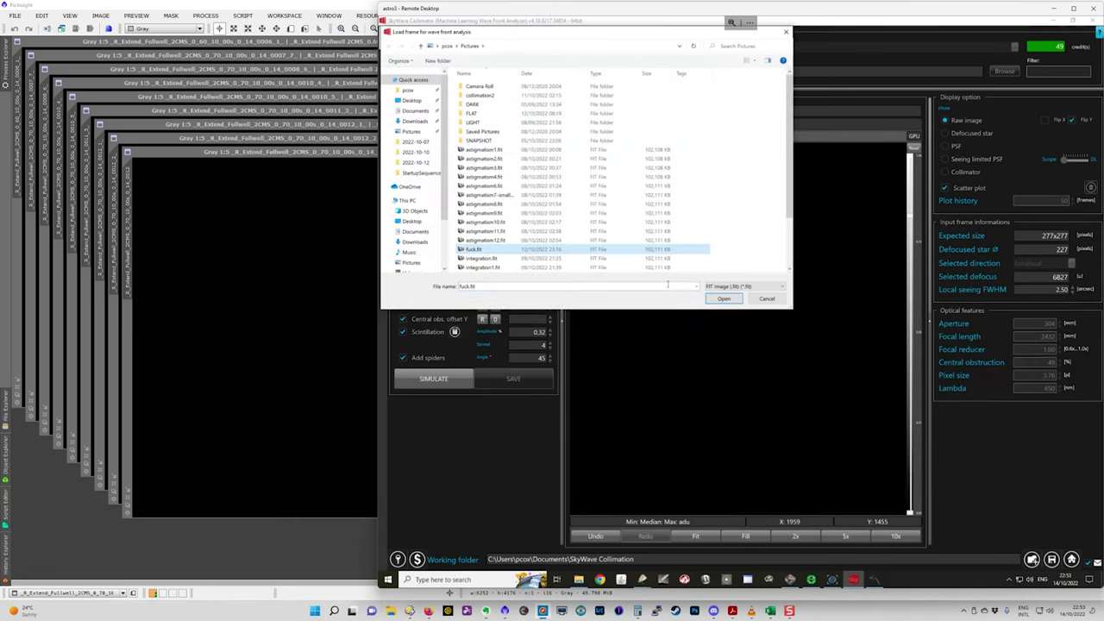
left_click(714, 300)
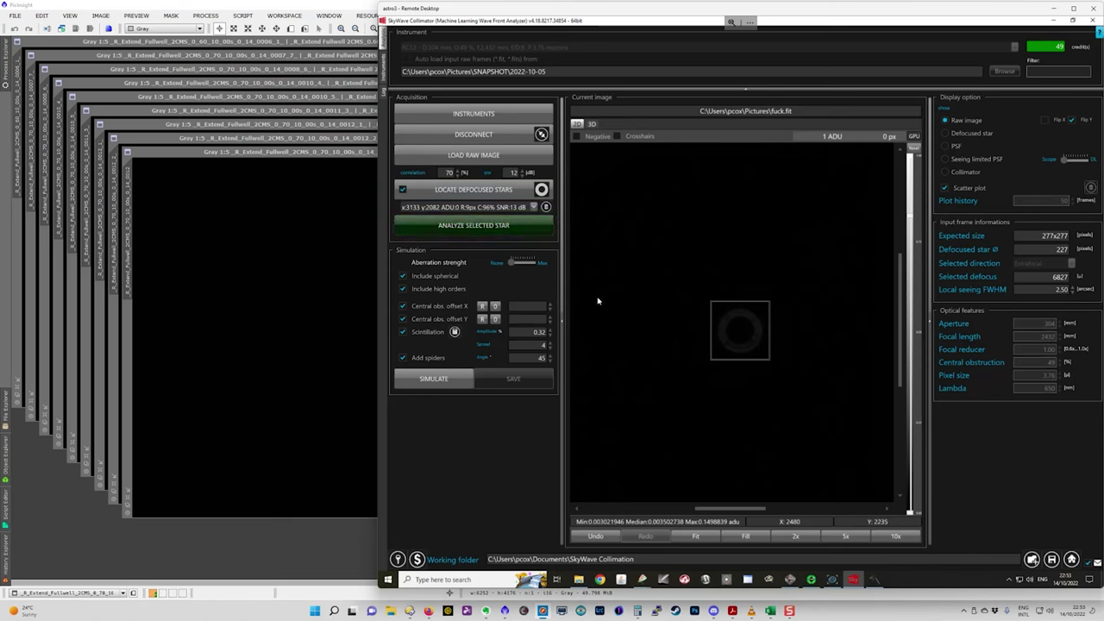
left_click(703, 539)
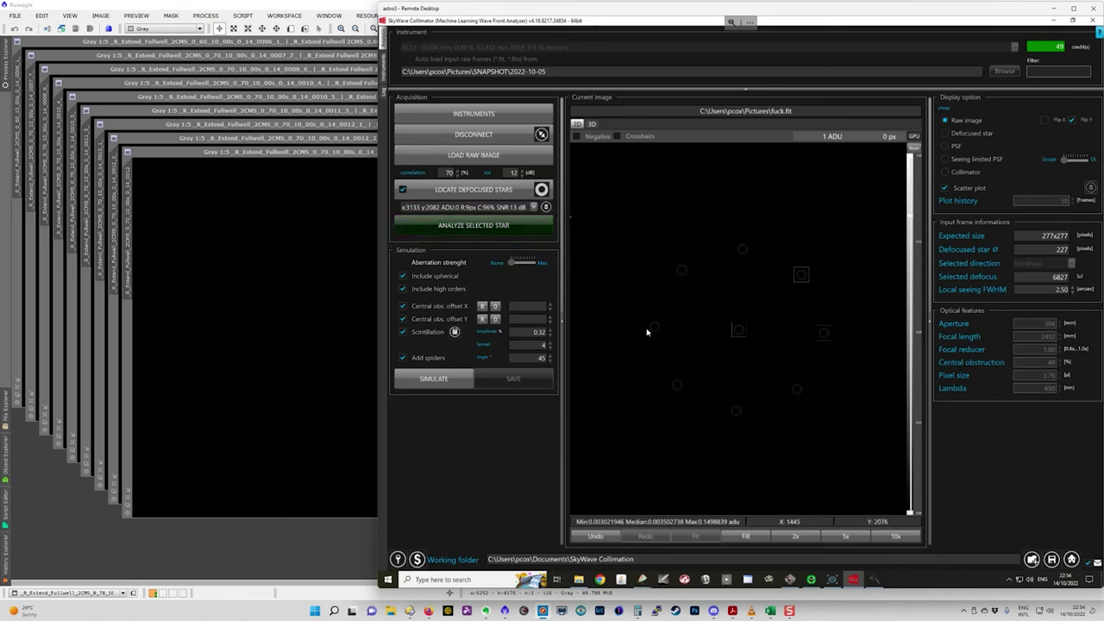
Switch to N.I.N.A. showing the 'Skywave Collimation Off-Axis no reducer' sequence
left_click(831, 579)
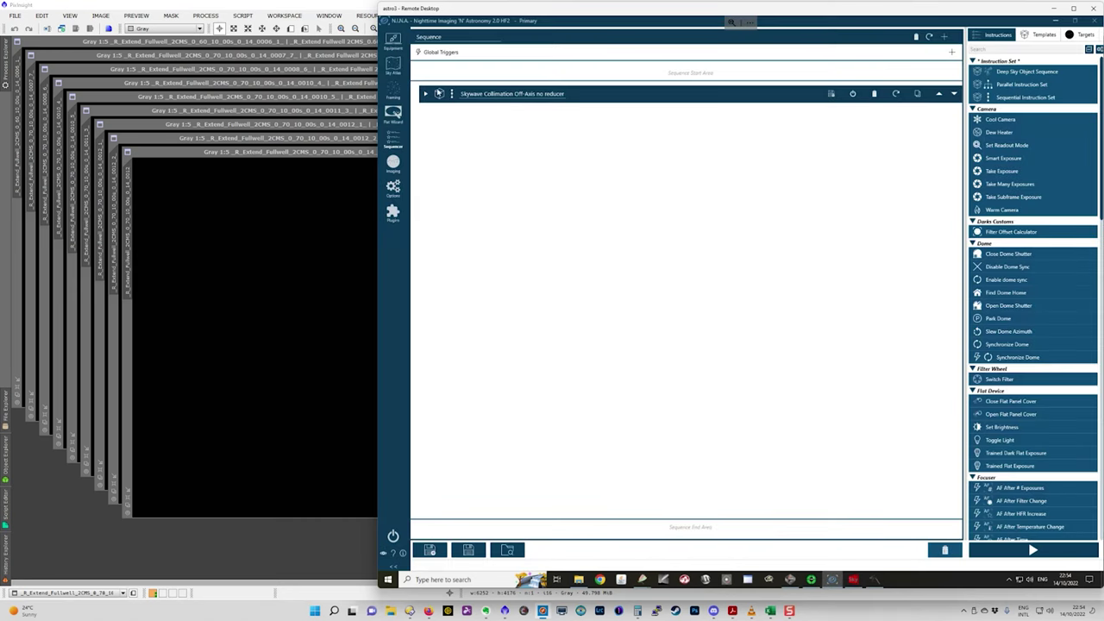
Expand the 'Skywave Collimation Off-Axis no reducer' sequence row to list its instructions
left_click(426, 95)
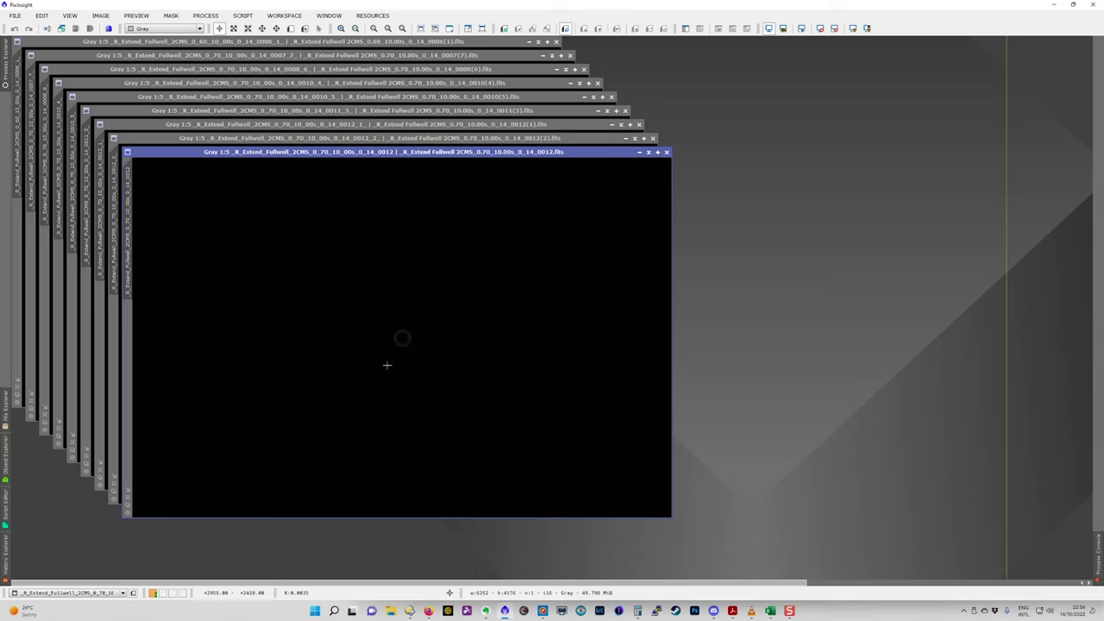
Iconify all six R_Extend_Fullwell image windows and bring up the All Processes list
left_click(639, 151)
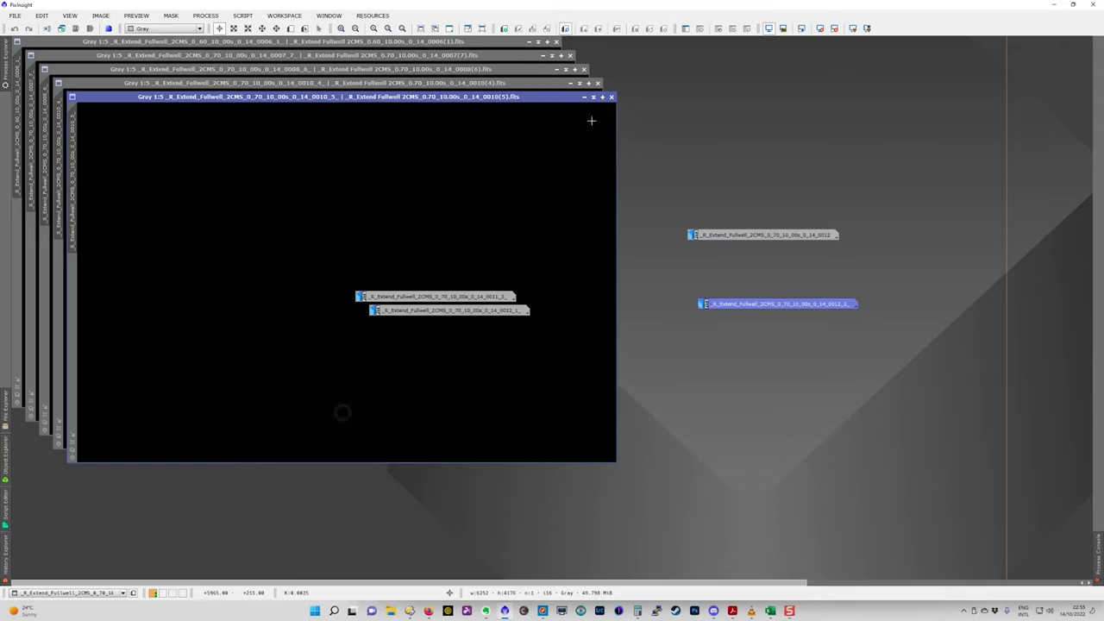
left_click(584, 96)
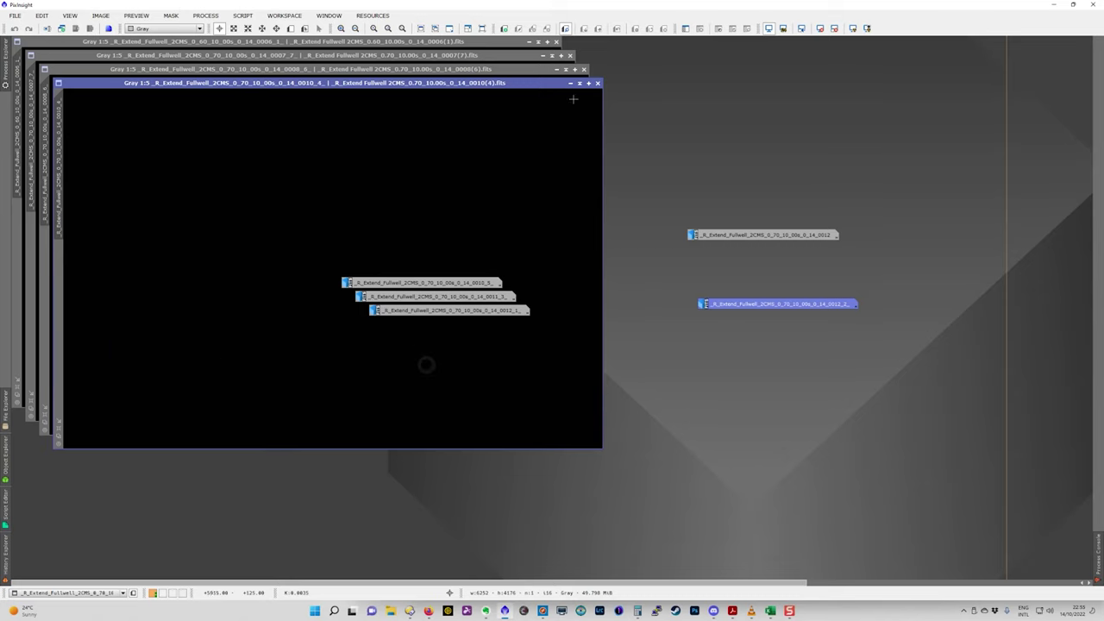
left_click(569, 84)
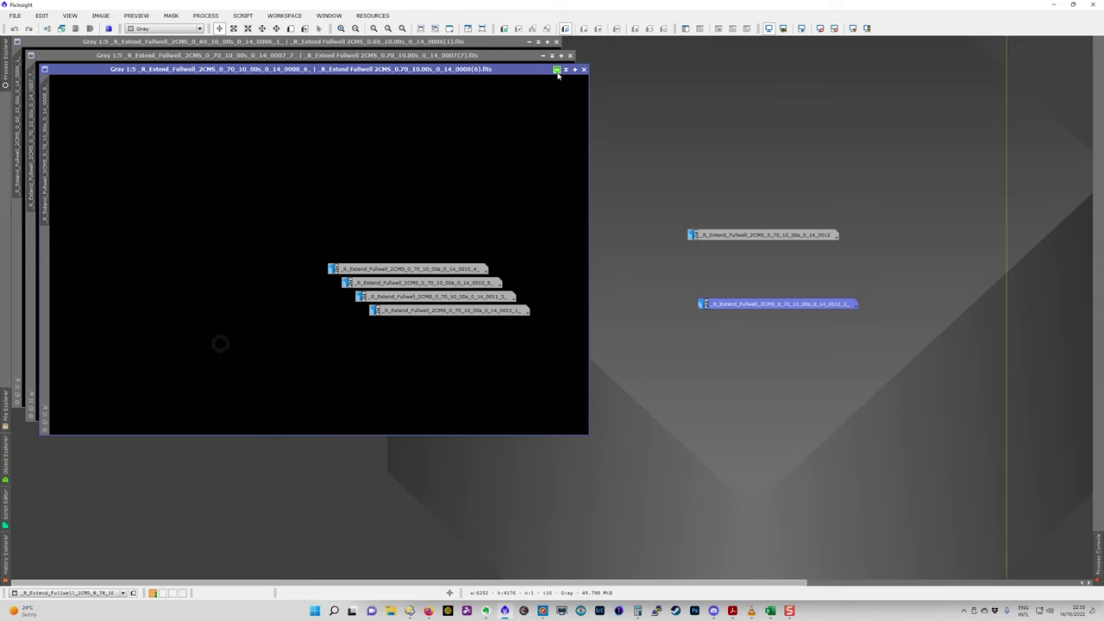
left_click(555, 69)
left_click(543, 56)
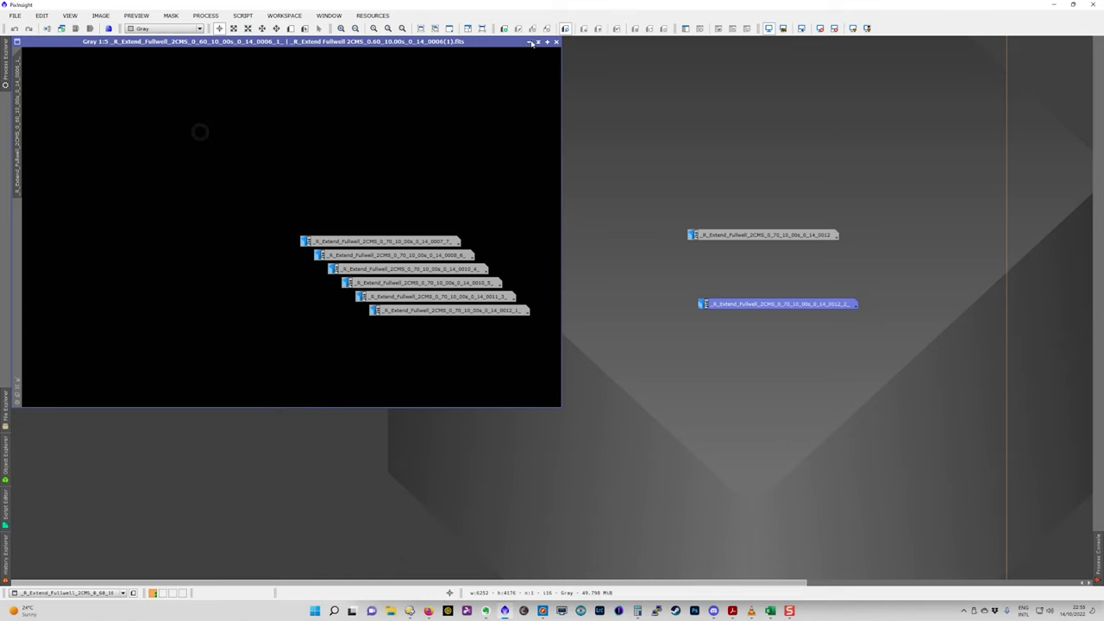
left_click(529, 42)
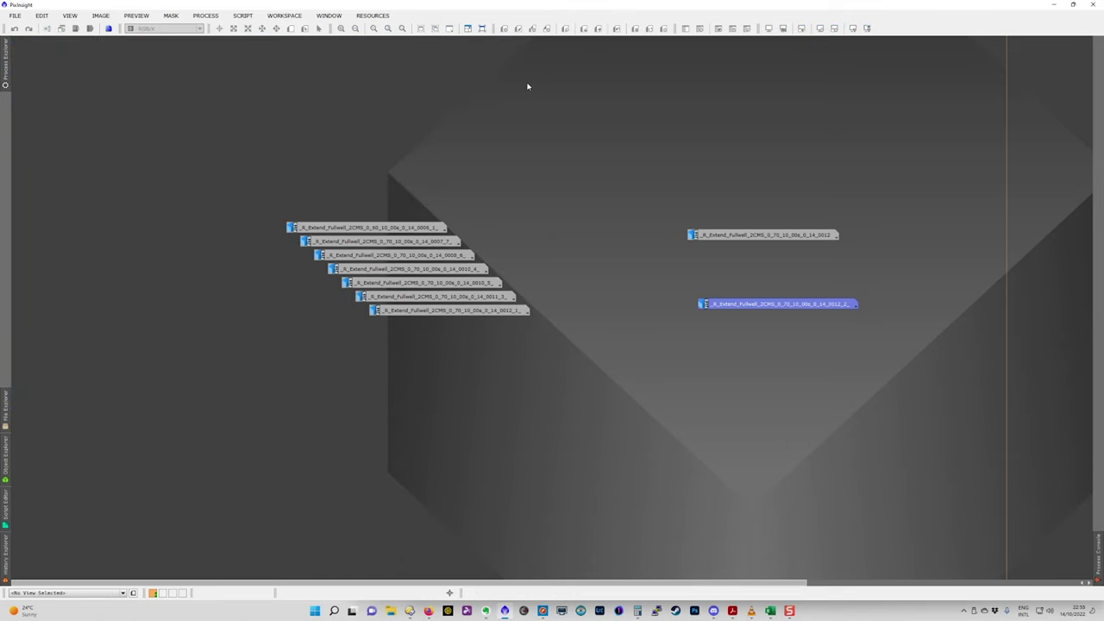
left_click(205, 15)
Add the first nine FITS frames from Pictures/LIGHT/2022-10-12 as ImageIntegration inputs
mouse_move(231, 29)
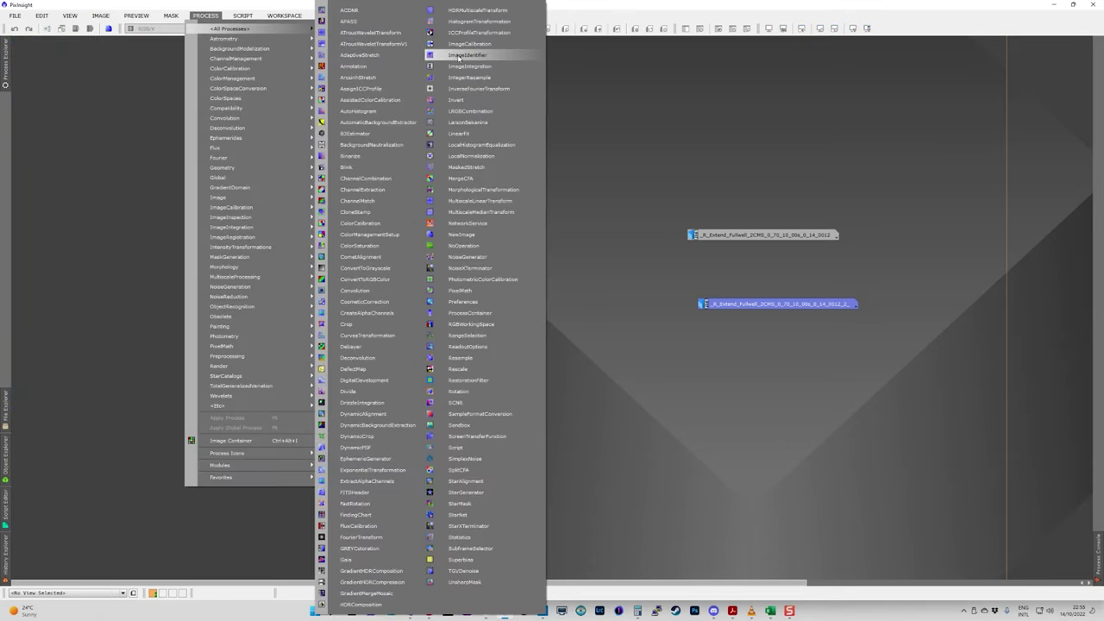
left_click(460, 66)
left_click(999, 71)
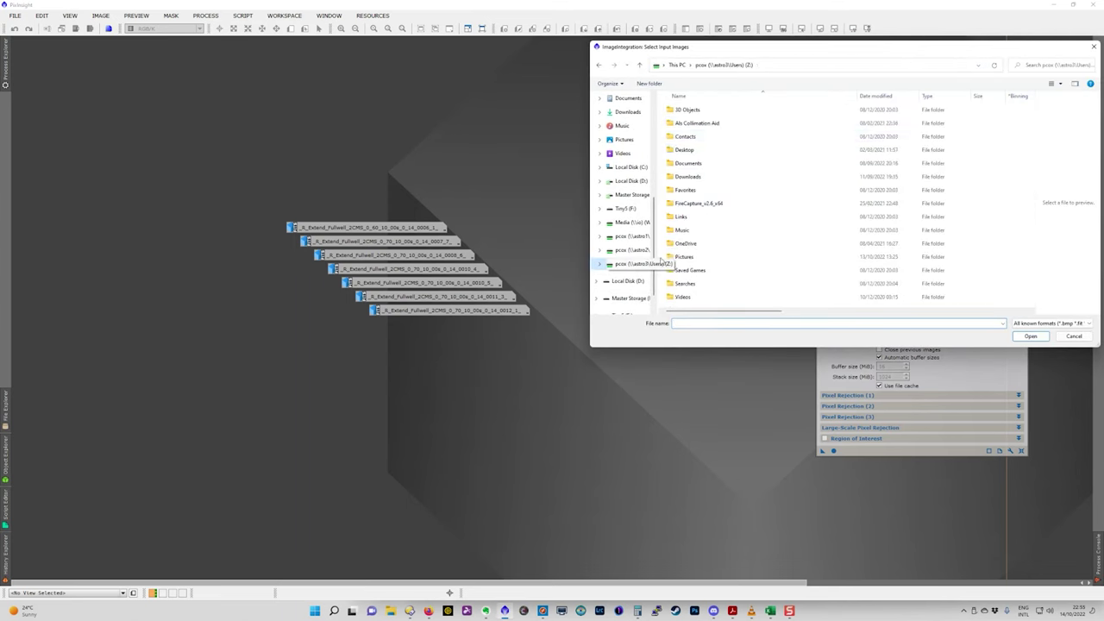
double_click(684, 256)
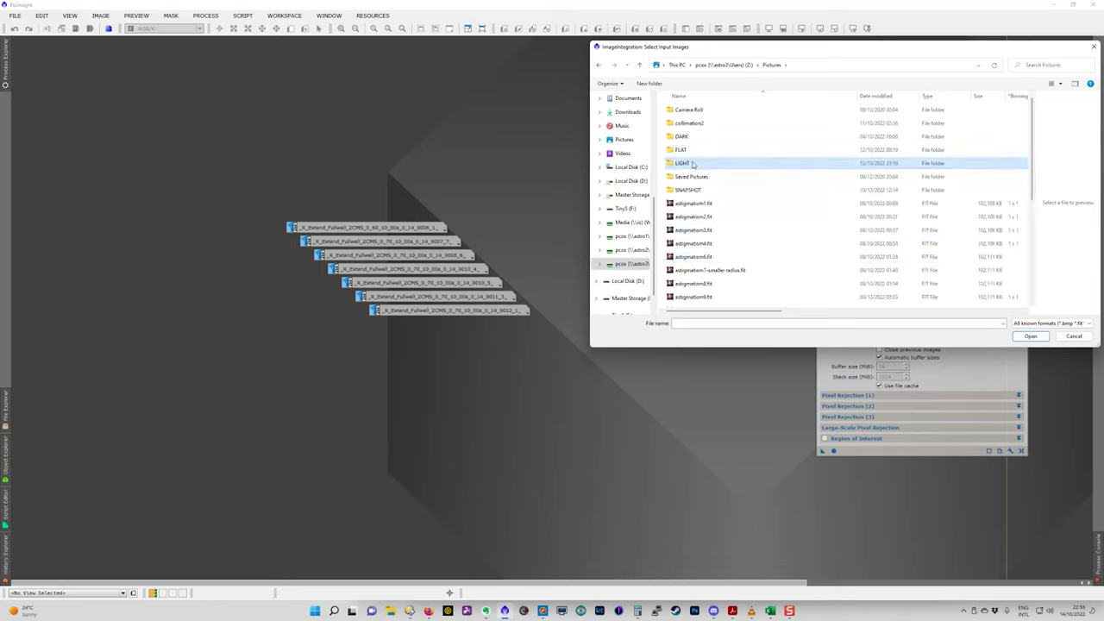
double_click(693, 164)
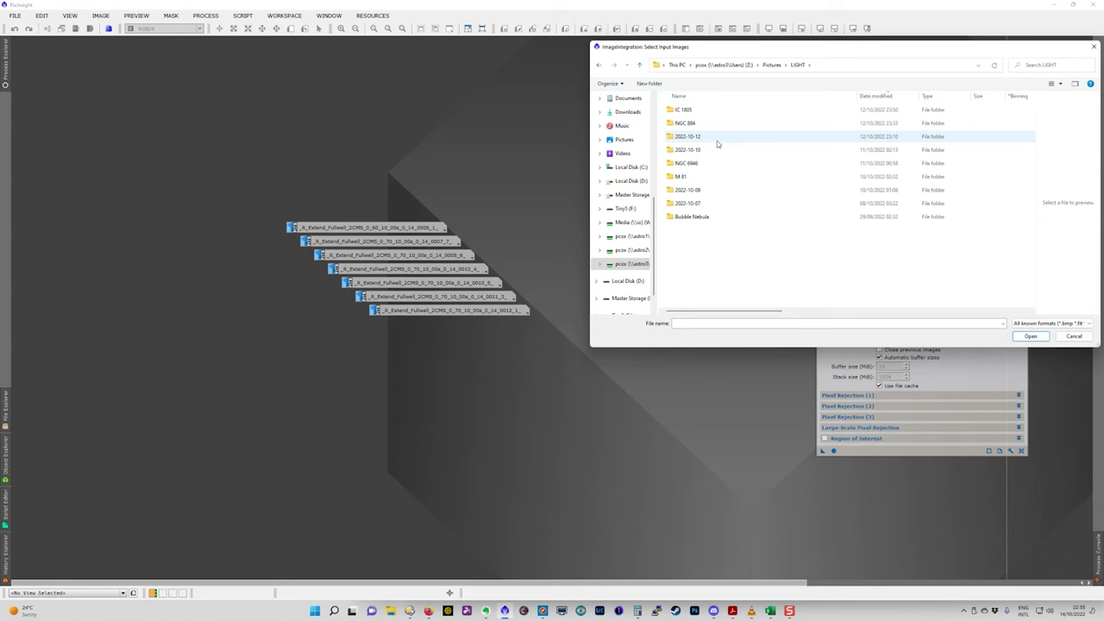
double_click(717, 144)
left_click(727, 113)
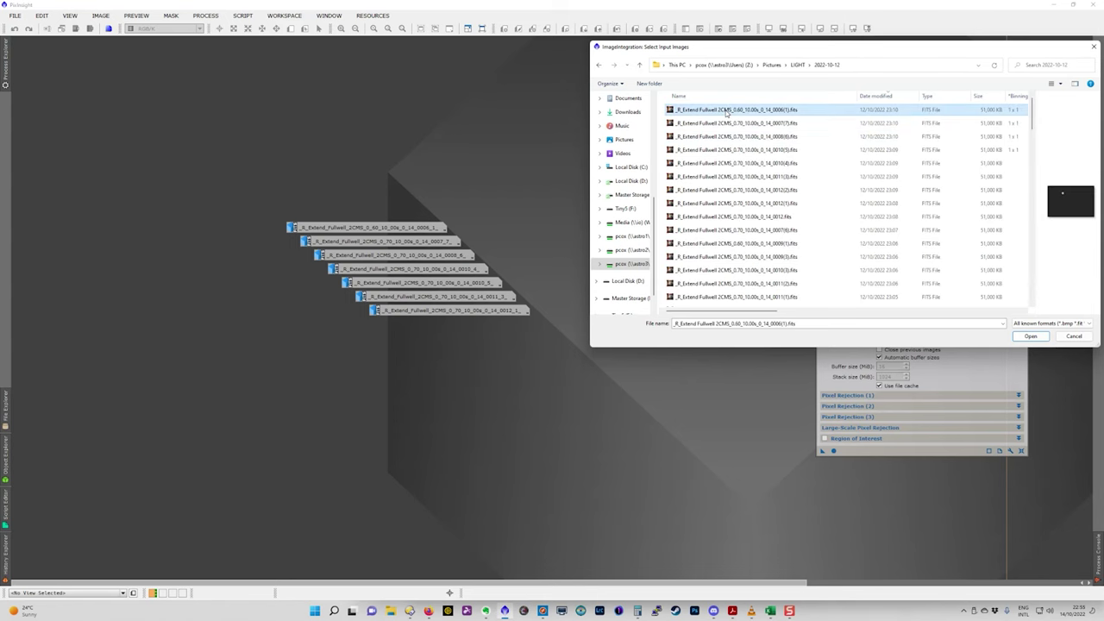
left_click(744, 216, "shift")
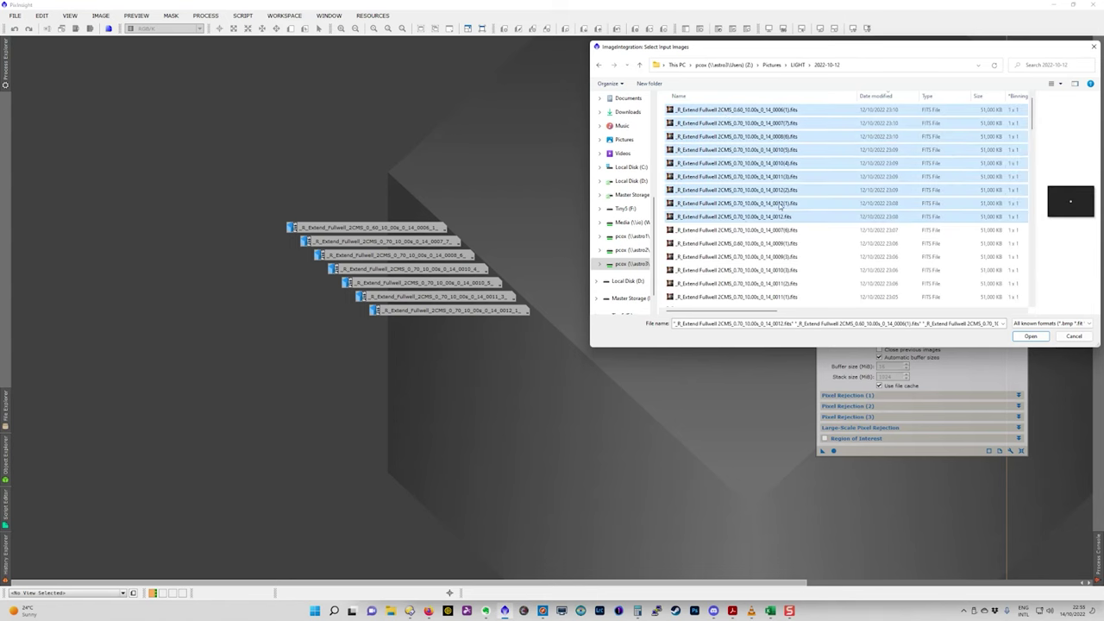
left_click(1029, 336)
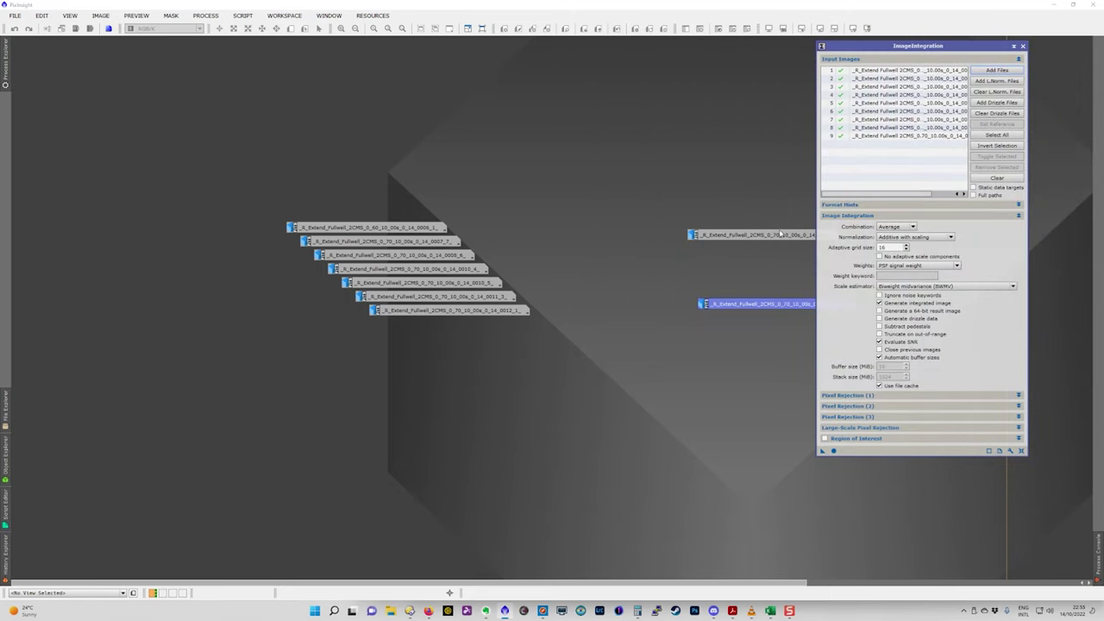
Integrate them with No normalization, Don't care weights and No rejection
left_click(897, 238)
left_click(898, 249)
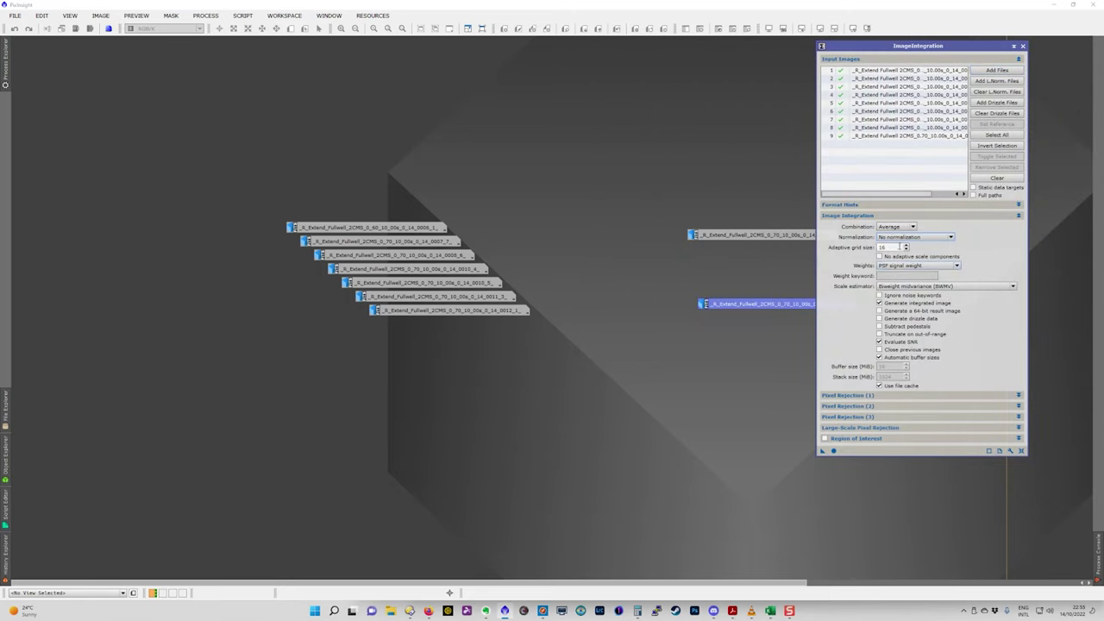
left_click(909, 266)
left_click(907, 275)
left_click(1019, 397)
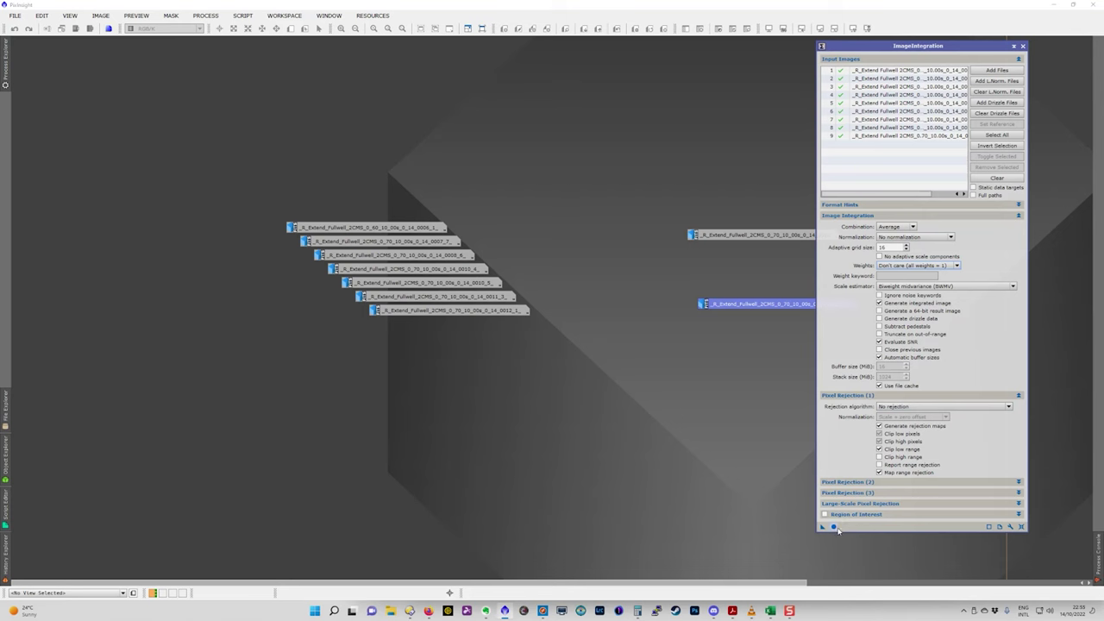
left_click_drag(822, 526, 840, 528)
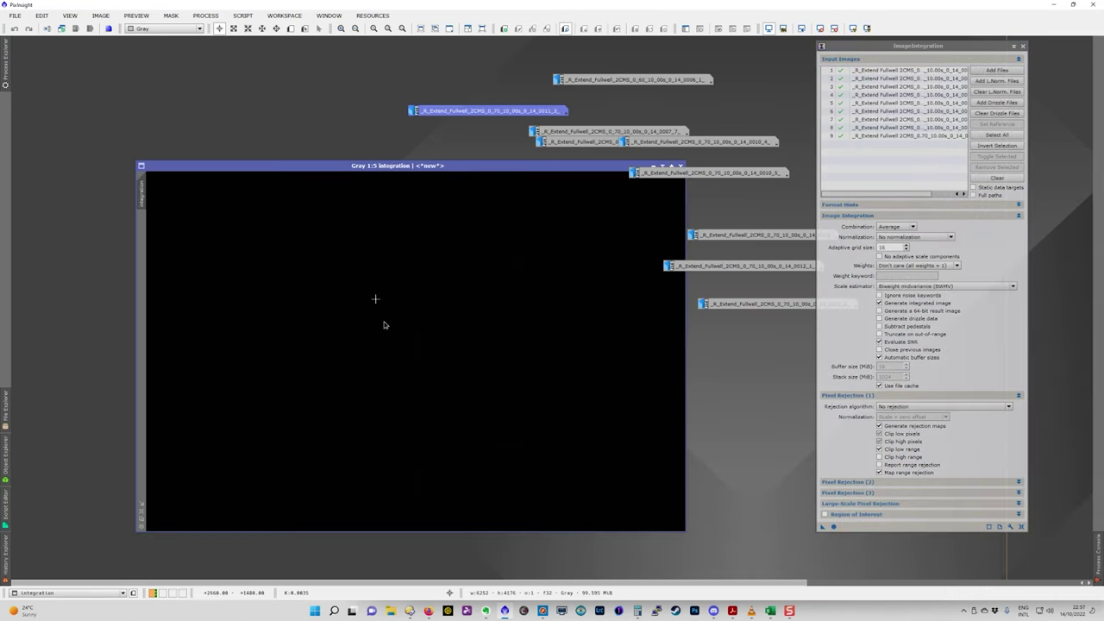
STF auto-stretch the integration image to reveal nine star rings, then show N.I.N.A
left_click(852, 28)
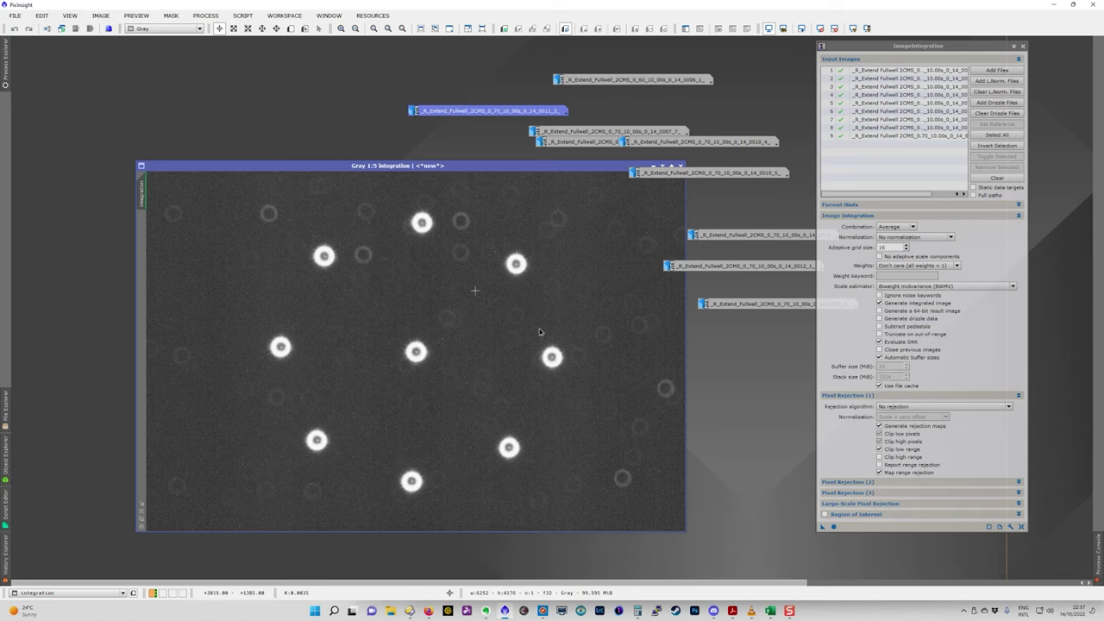
left_click(561, 611)
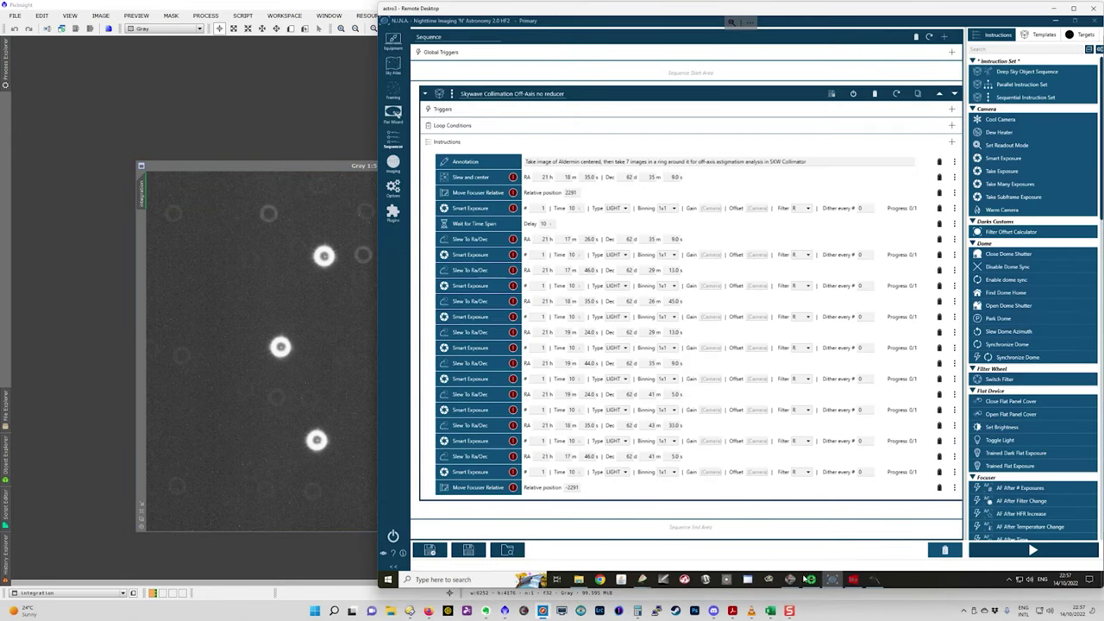
Bring SkyWave Collimator forward and keep the detected star at x:3133 y:2082 selected
left_click(851, 582)
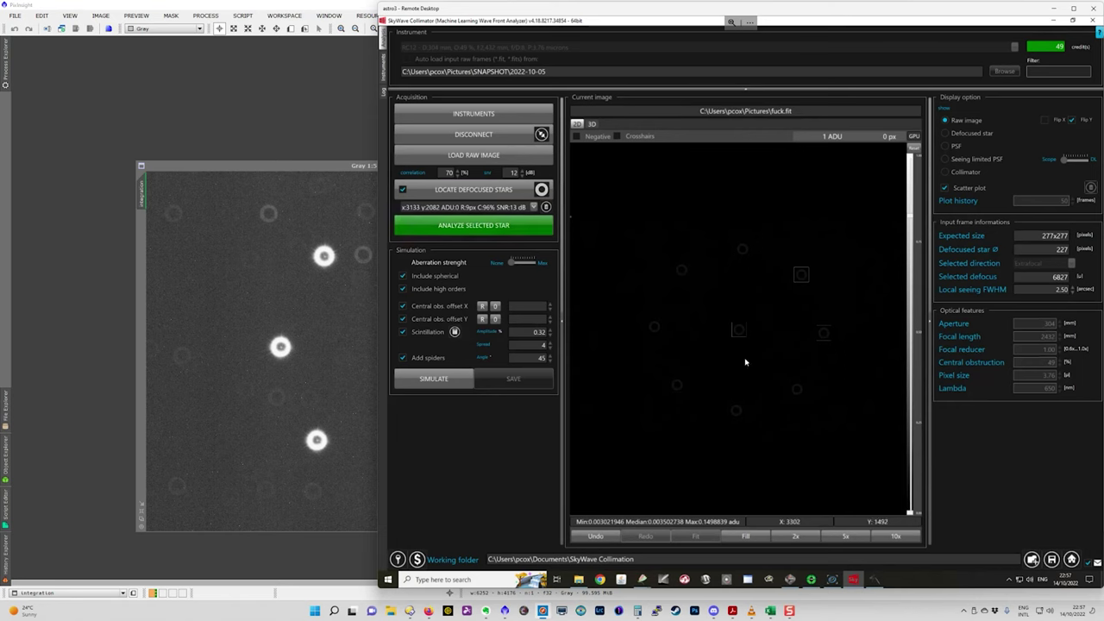
left_click(496, 207)
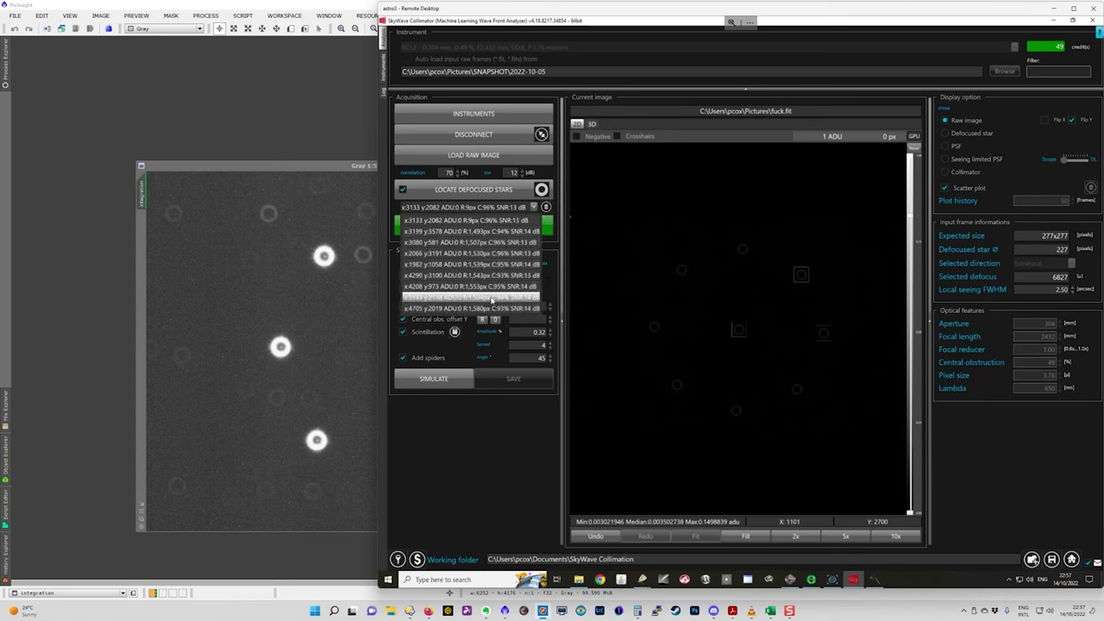
left_click(496, 188)
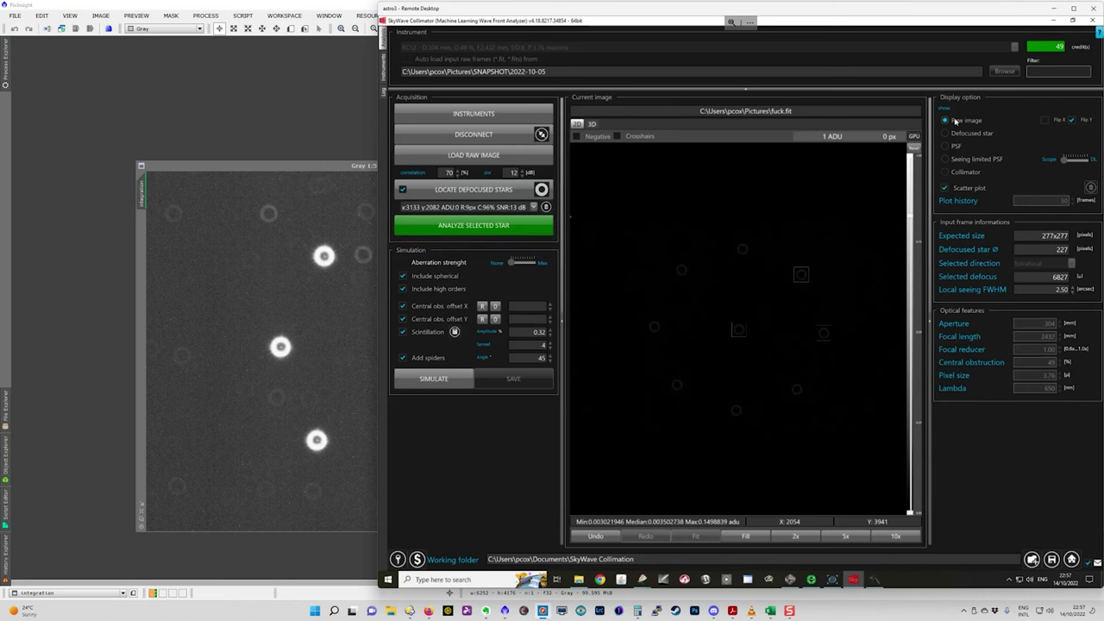
Display the Collimator target with the Mirror 2 screw overlay and read the defocus error
left_click(952, 173)
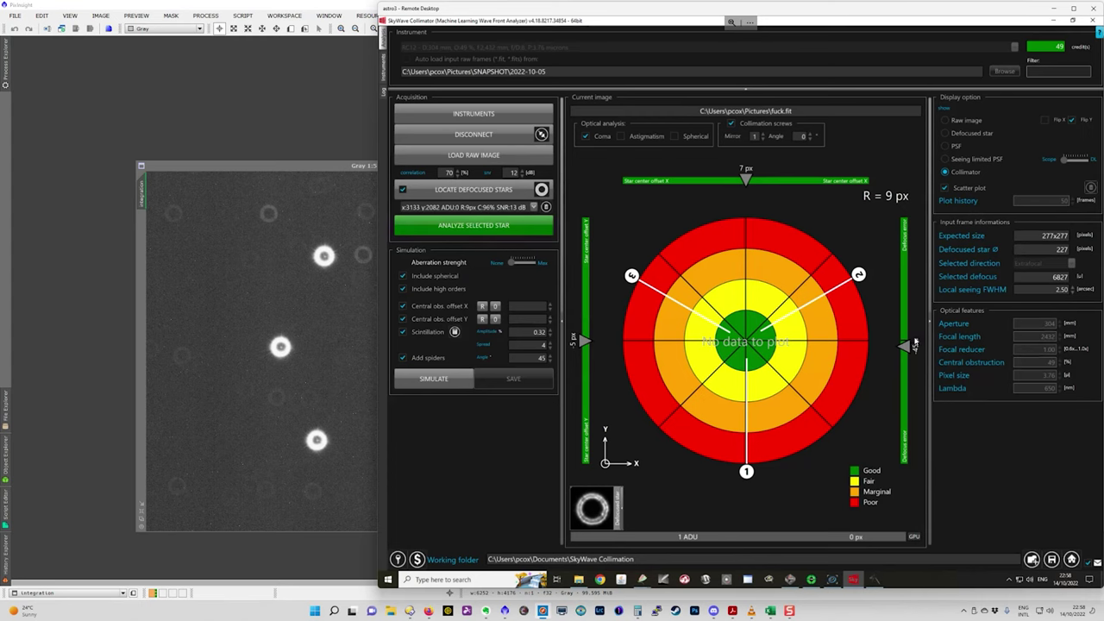
mouse_move(904, 345)
left_click(732, 611)
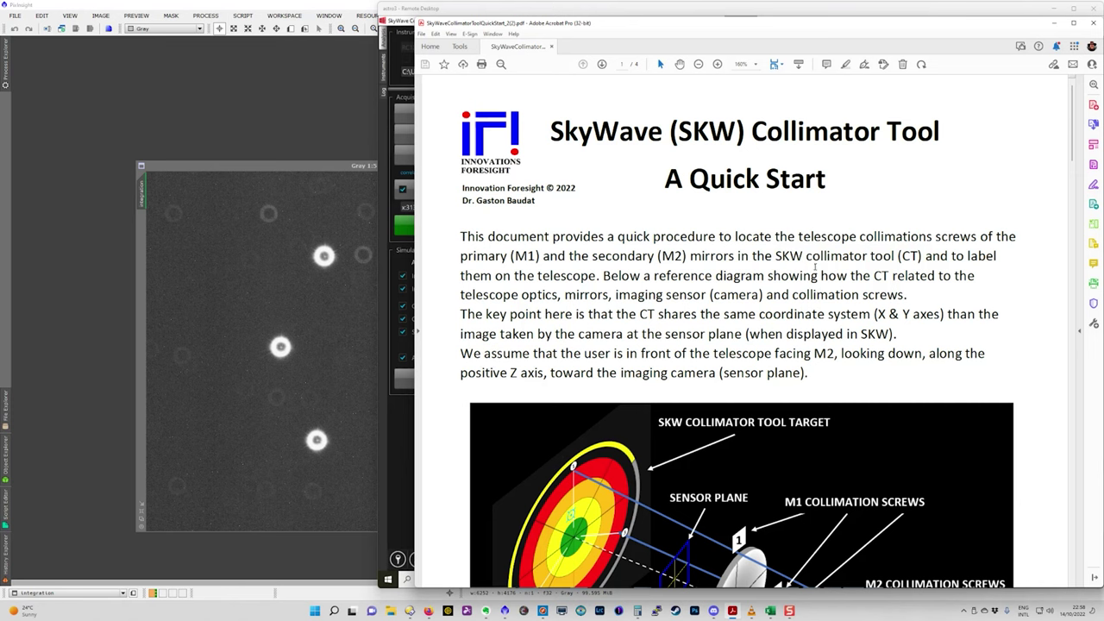
Scroll the Quick Start guide to the screw #1 labelling section, then put the guide away to see the collimator
scroll(812, 302, "down", 8)
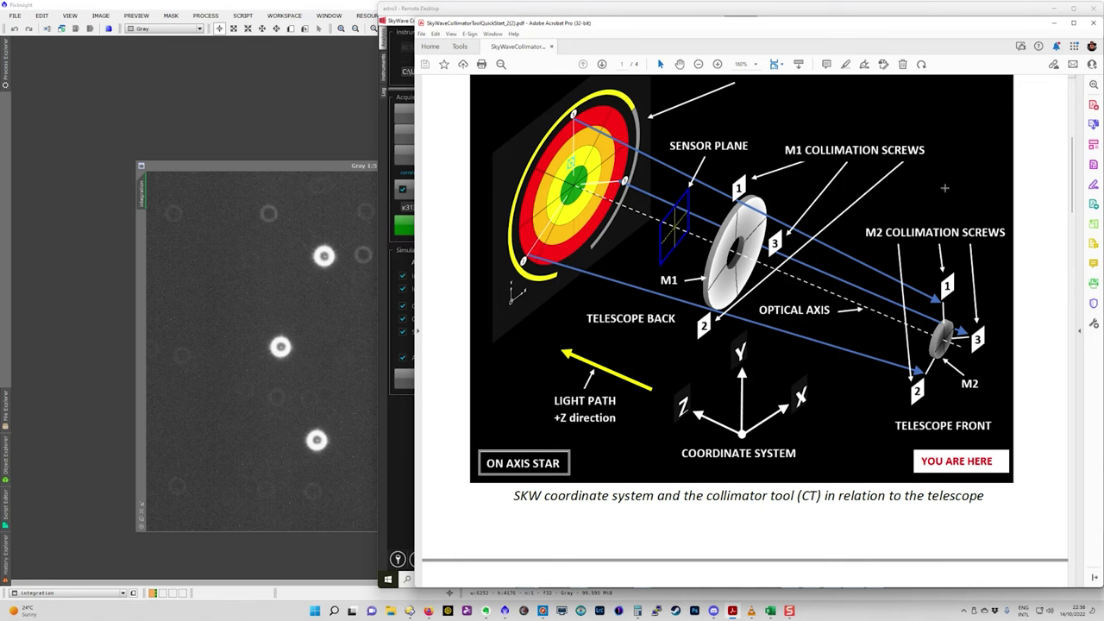
left_click_drag(1069, 180, 1069, 362)
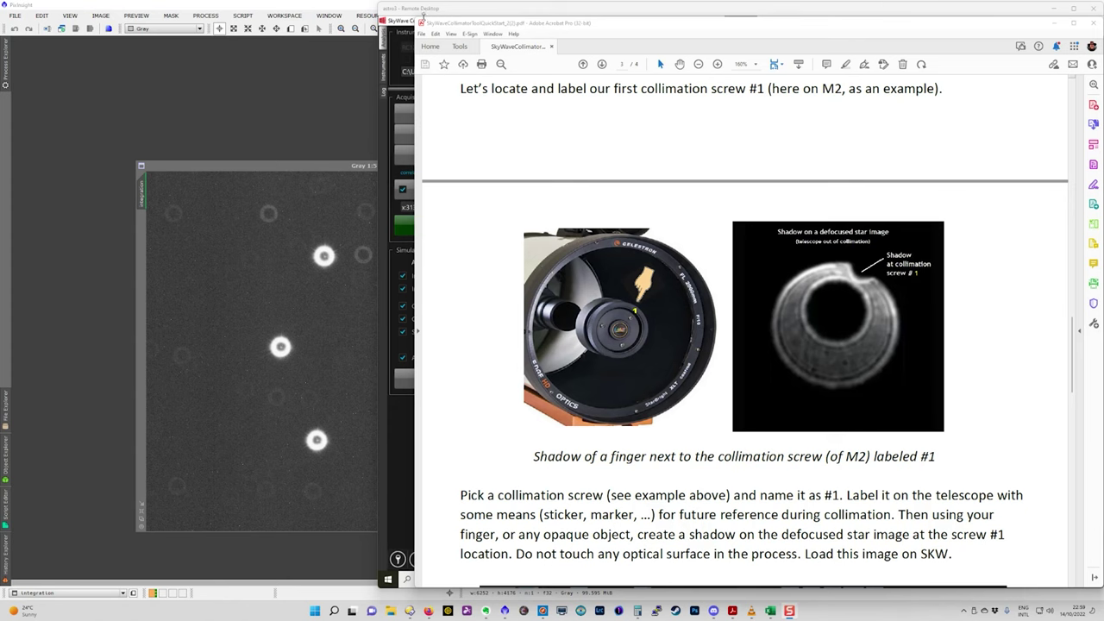
double_click(421, 22)
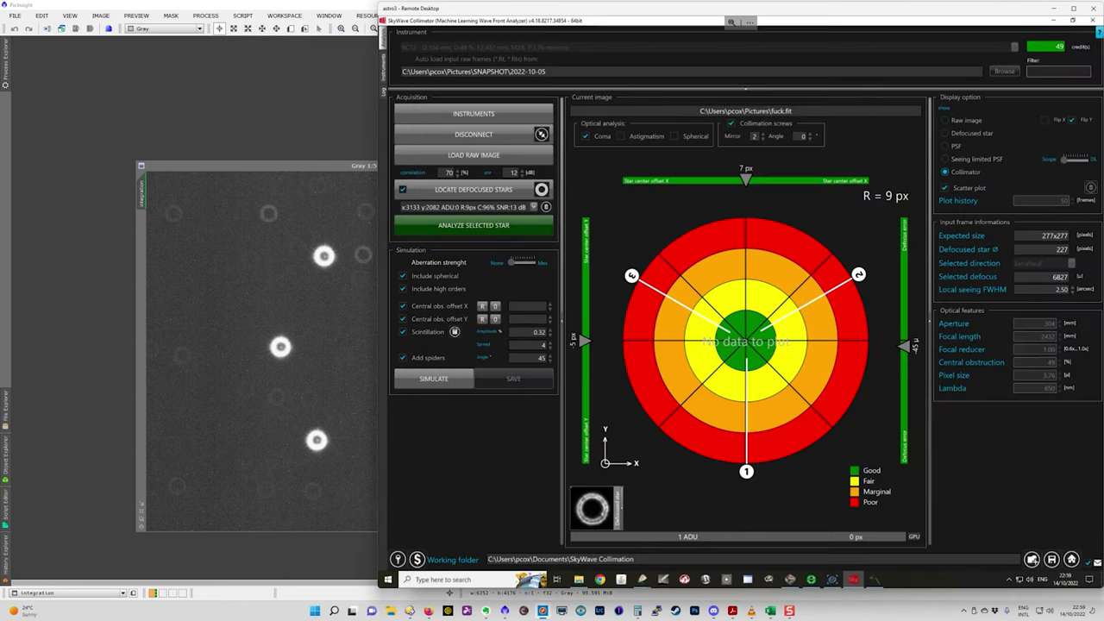
Nudge the mirror 2 screw overlay angle down and back to 0
left_click(810, 139)
left_click(811, 136)
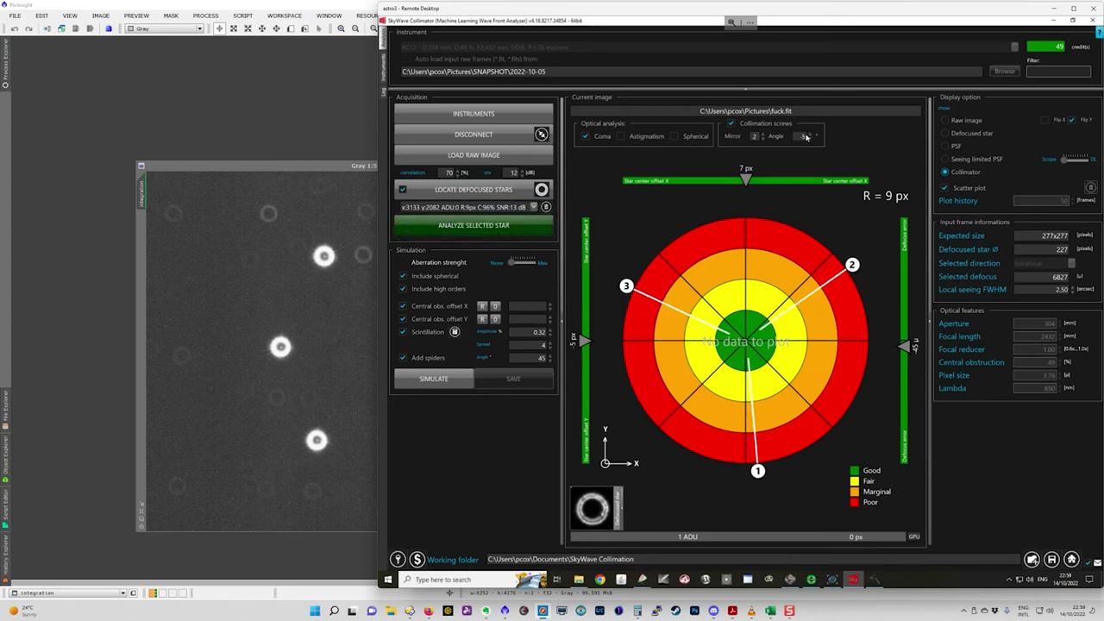
left_click(810, 135)
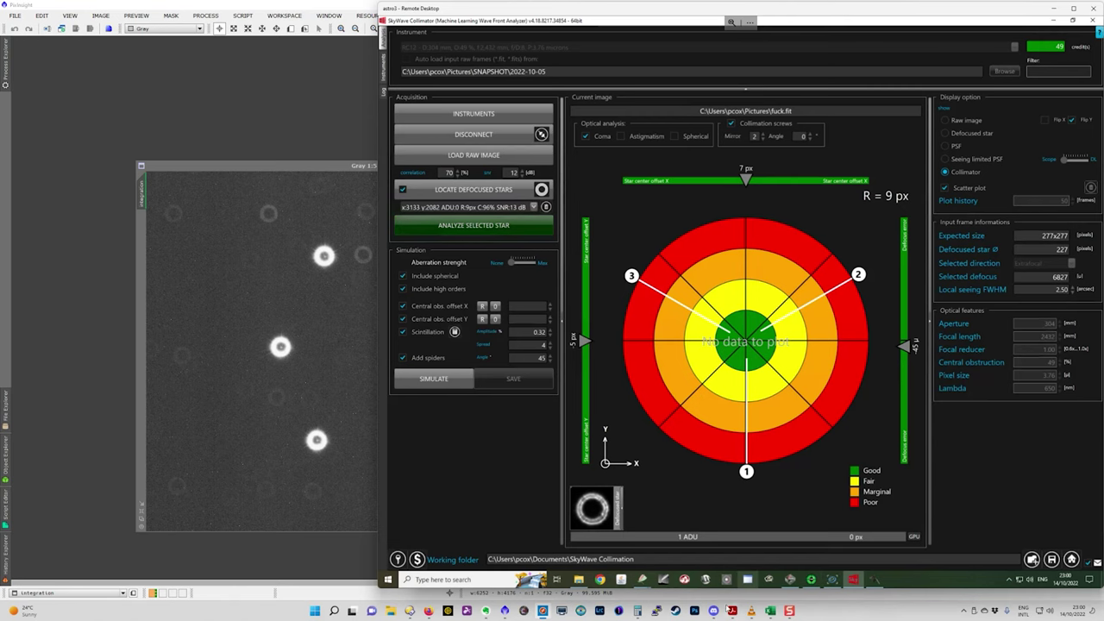
left_click(731, 610)
scroll(875, 349, "down", 5)
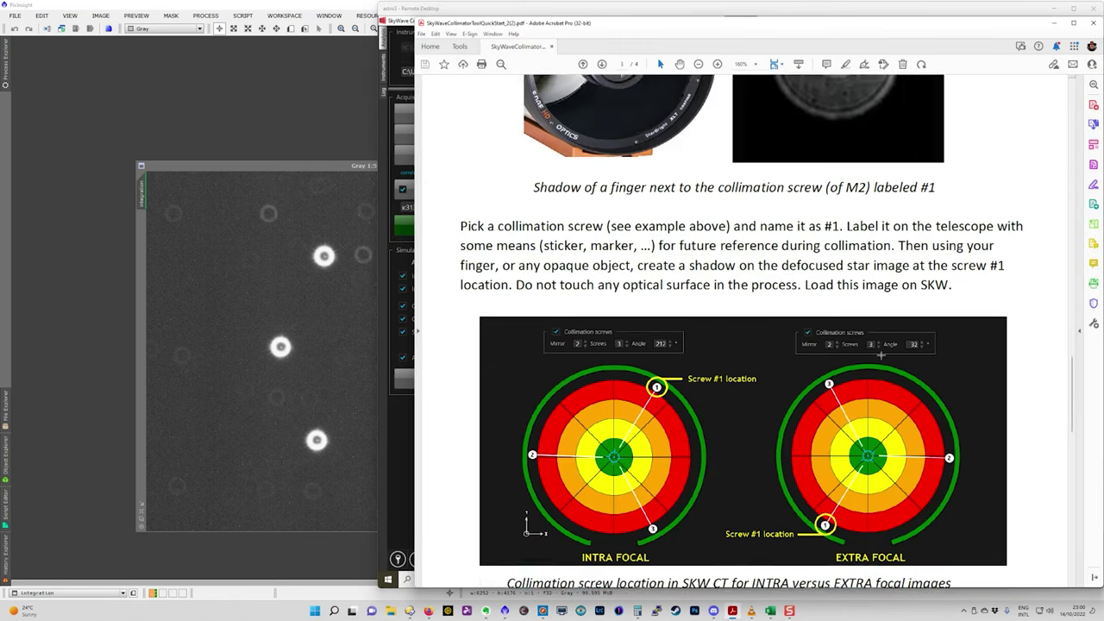
scroll(881, 354, "down", 3)
scroll(876, 355, "down", 1)
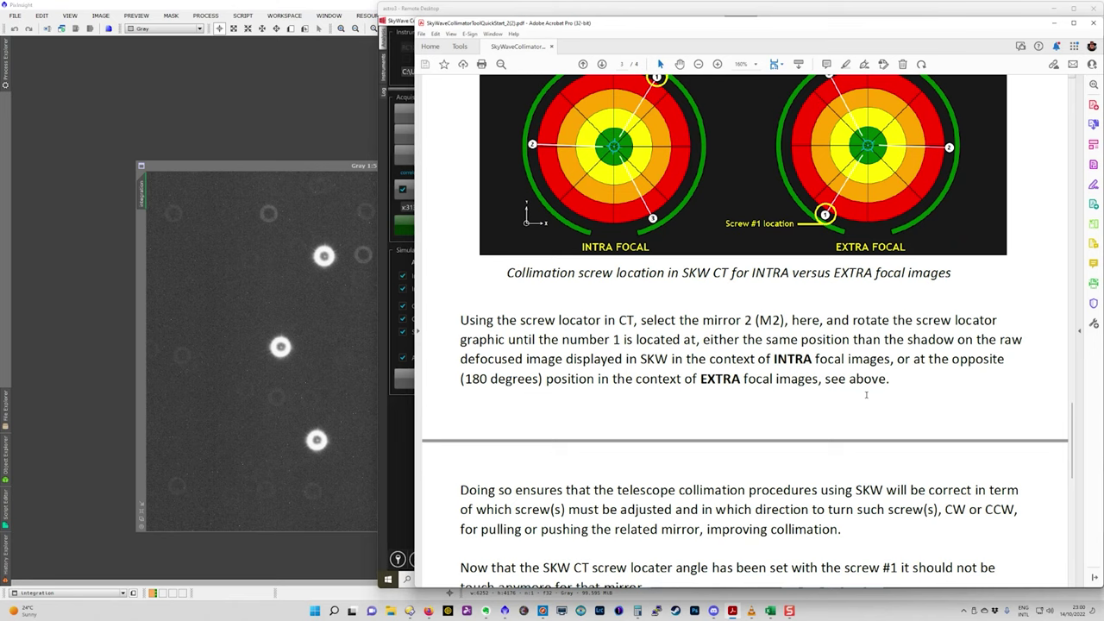
scroll(764, 349, "up", 3)
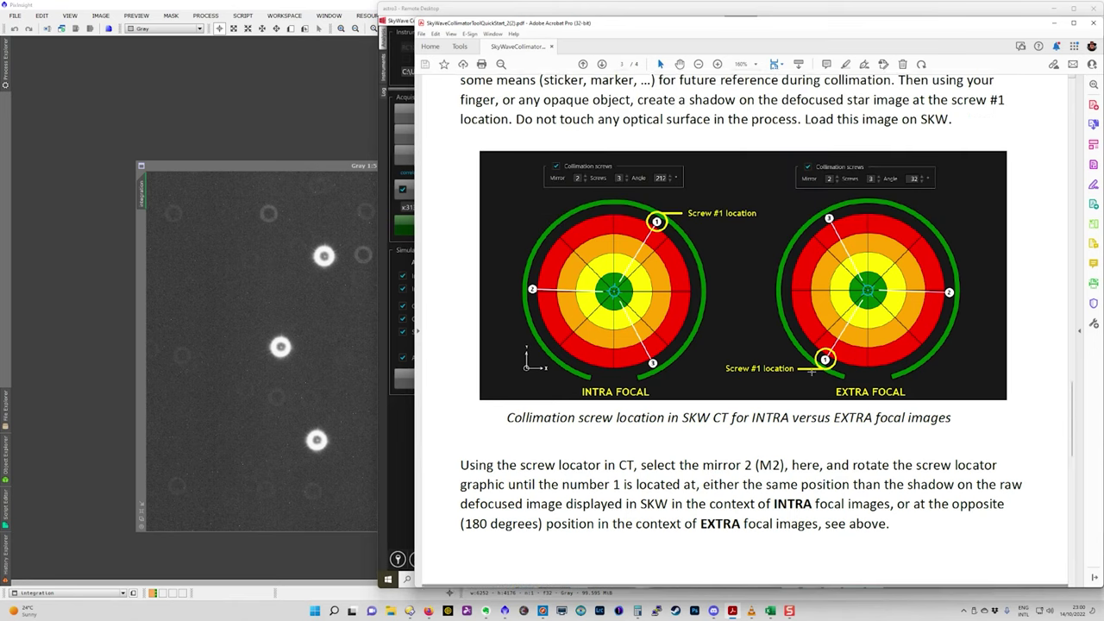
scroll(764, 349, "up", 3)
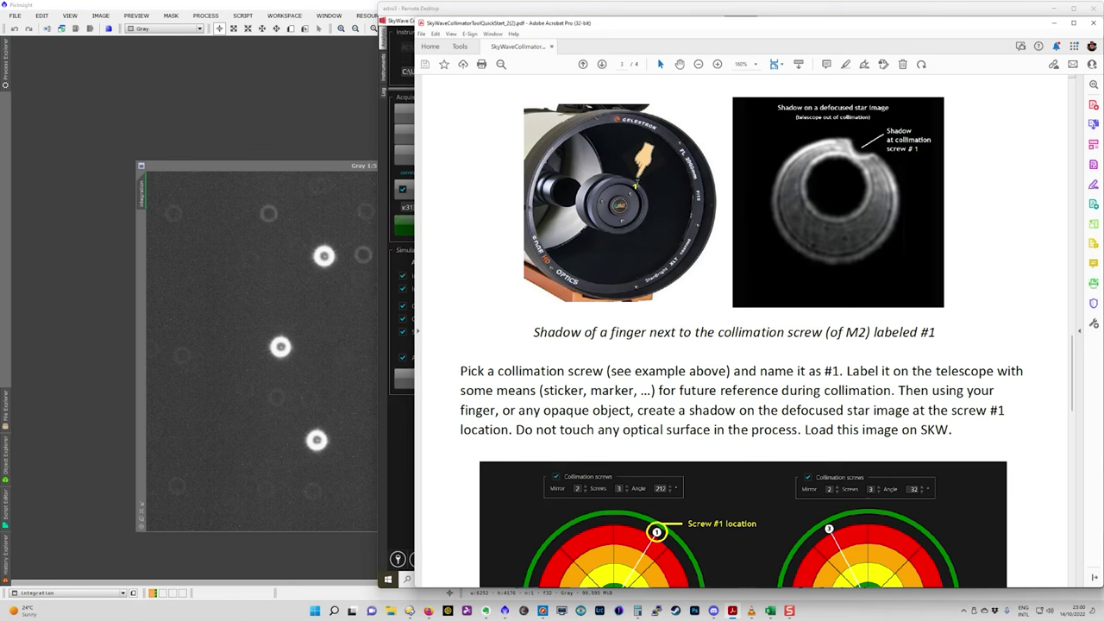
scroll(636, 229, "down", 1)
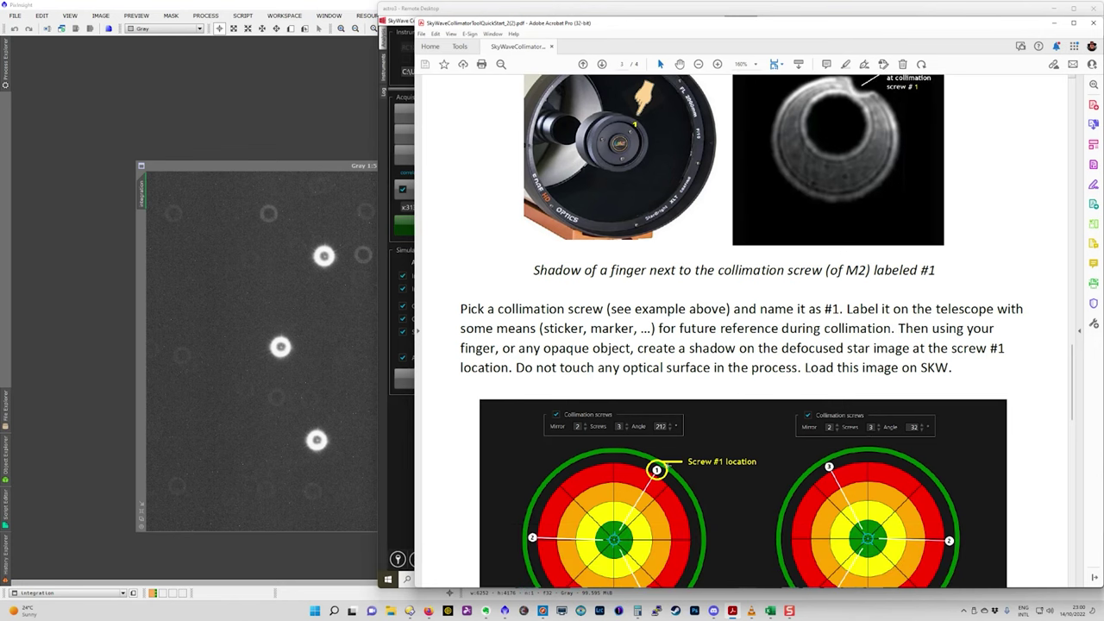
scroll(764, 493, "down", 1)
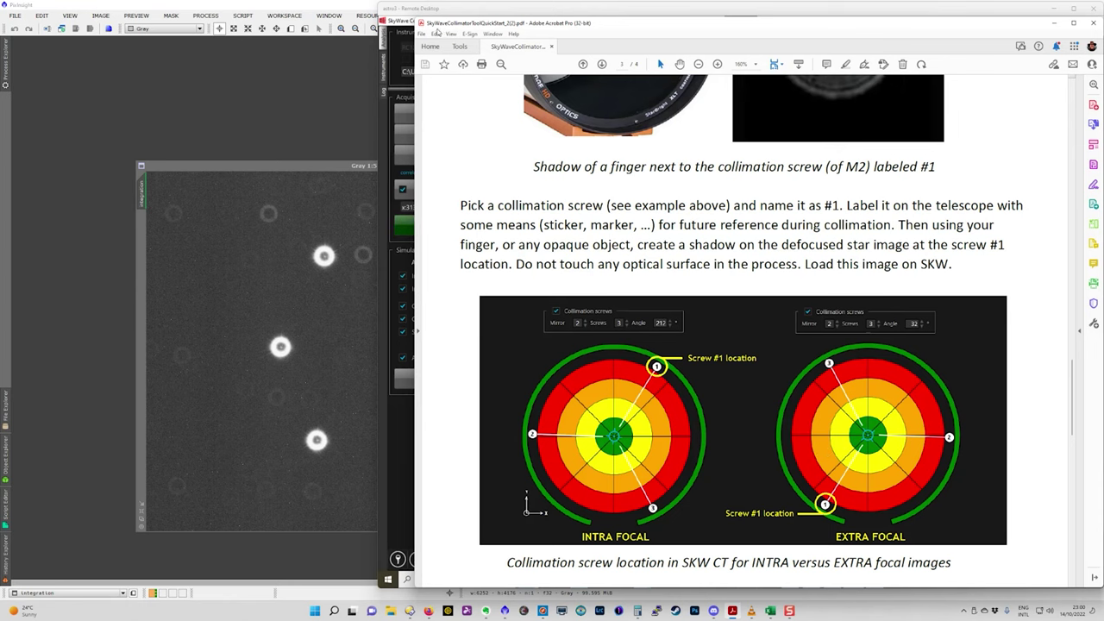
key("alt+Tab")
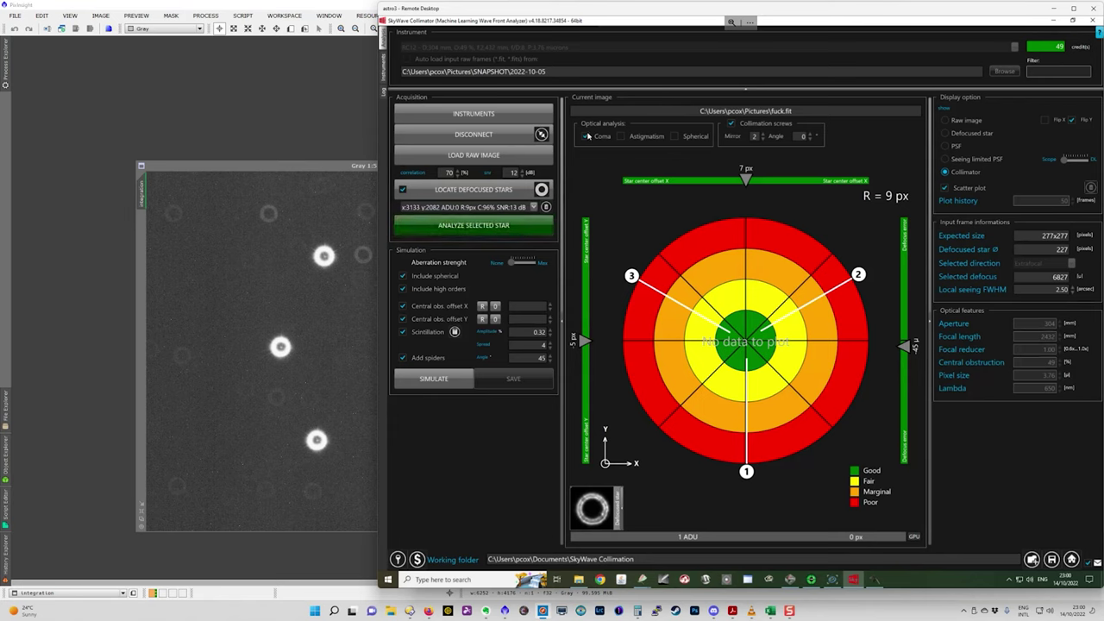
Toggle coma analysis off and on, re-analyse the chosen star, then switch to the N.I.N.A. sequence
left_click(586, 137)
left_click(586, 136)
left_click(509, 227)
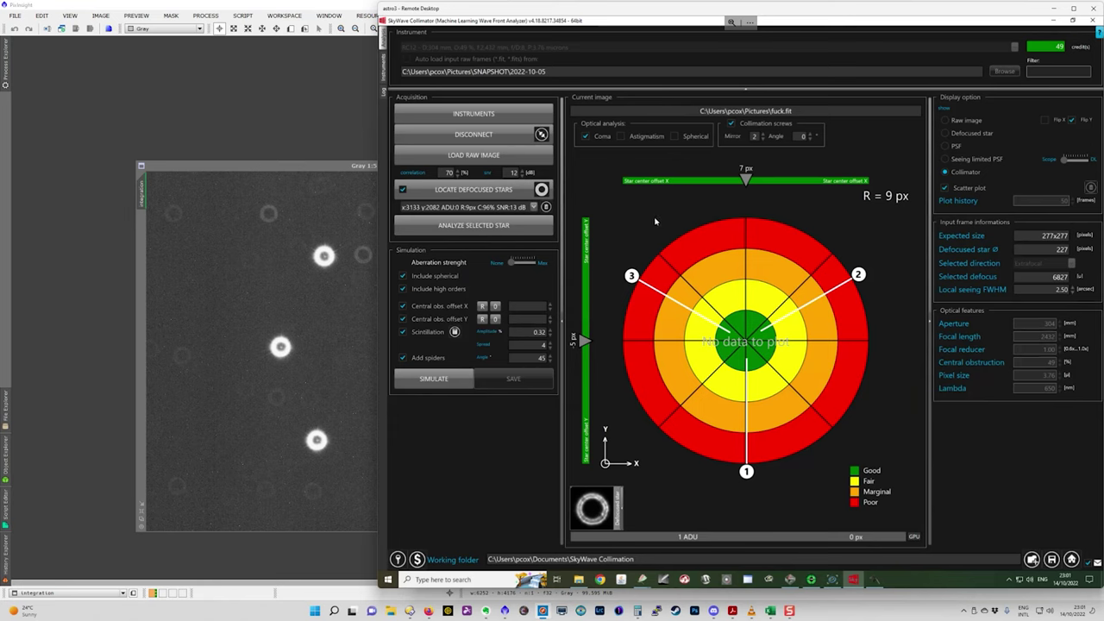
left_click(512, 228)
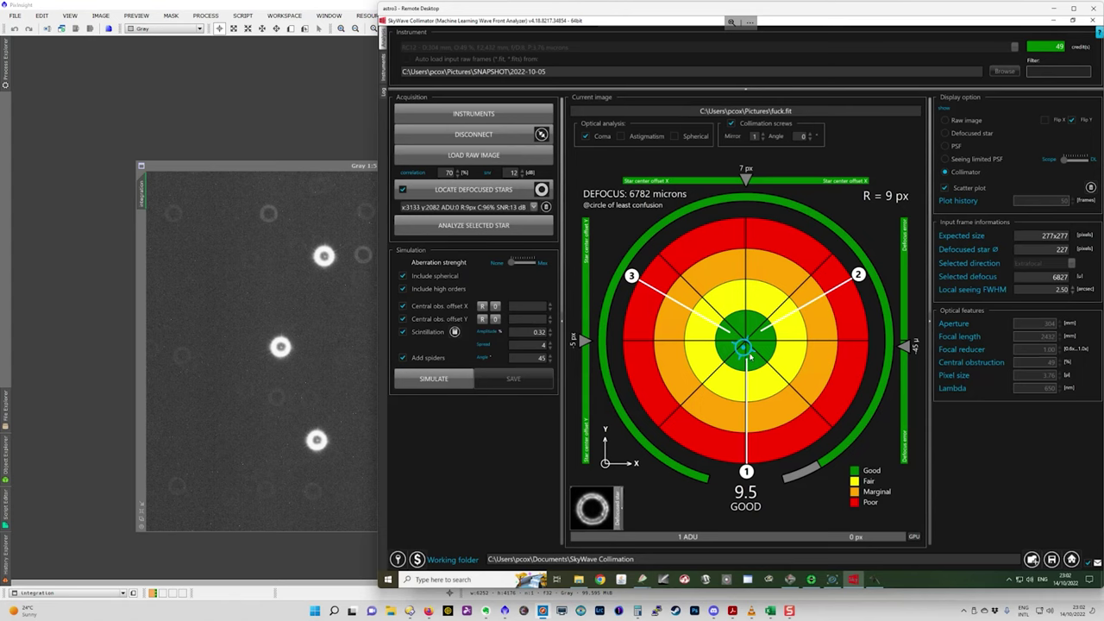
left_click(830, 579)
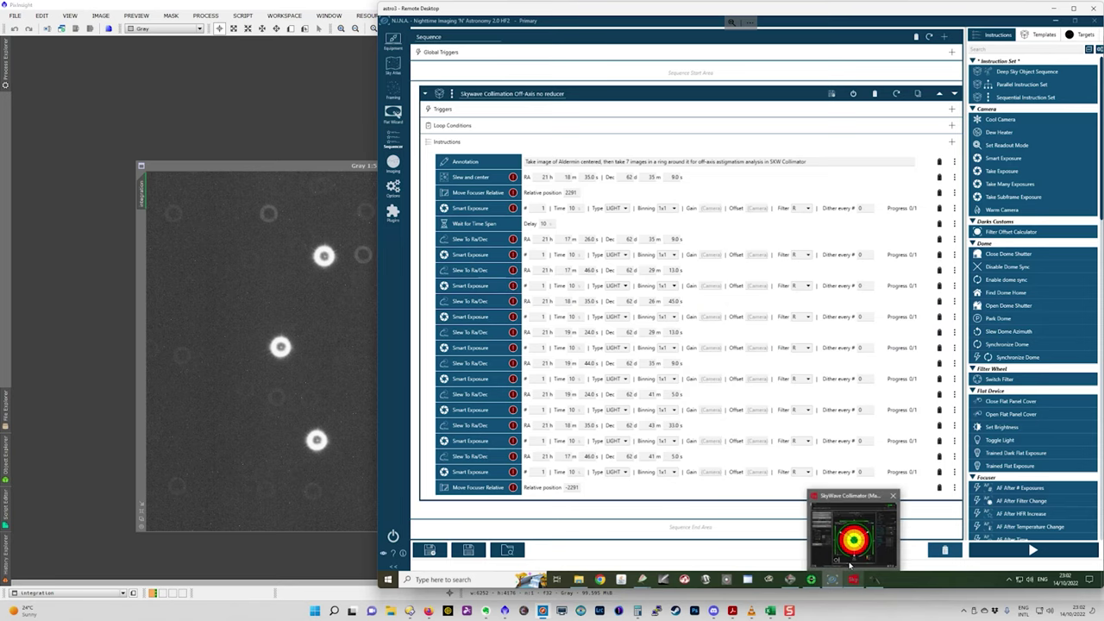
Bring the SkyWave Collimator analysis back in front of N.I.N.A
left_click(850, 566)
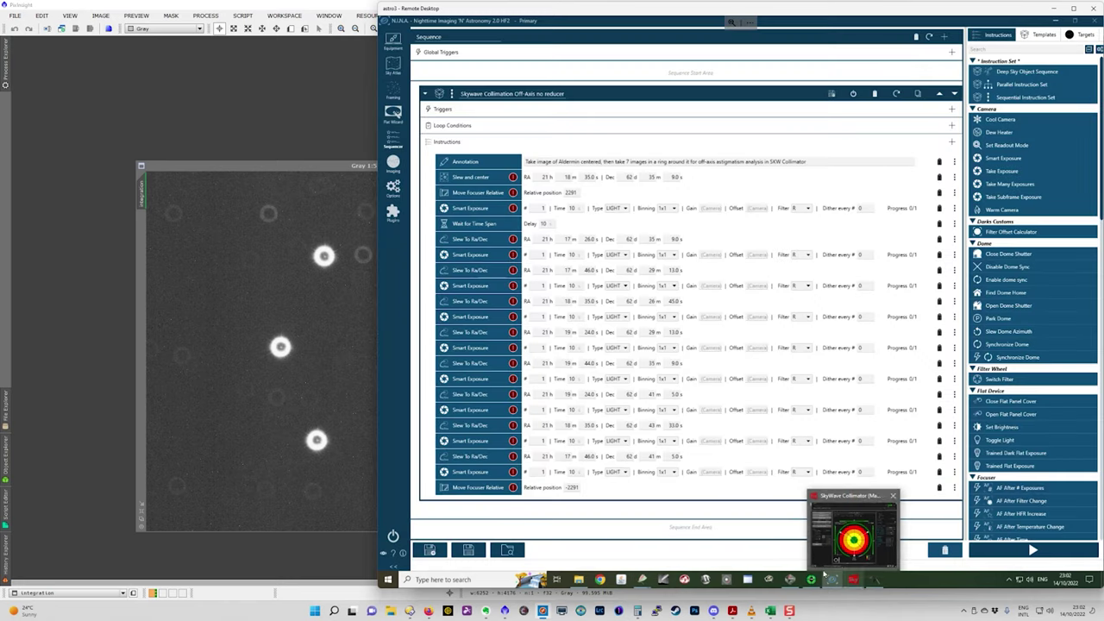
mouse_move(800, 582)
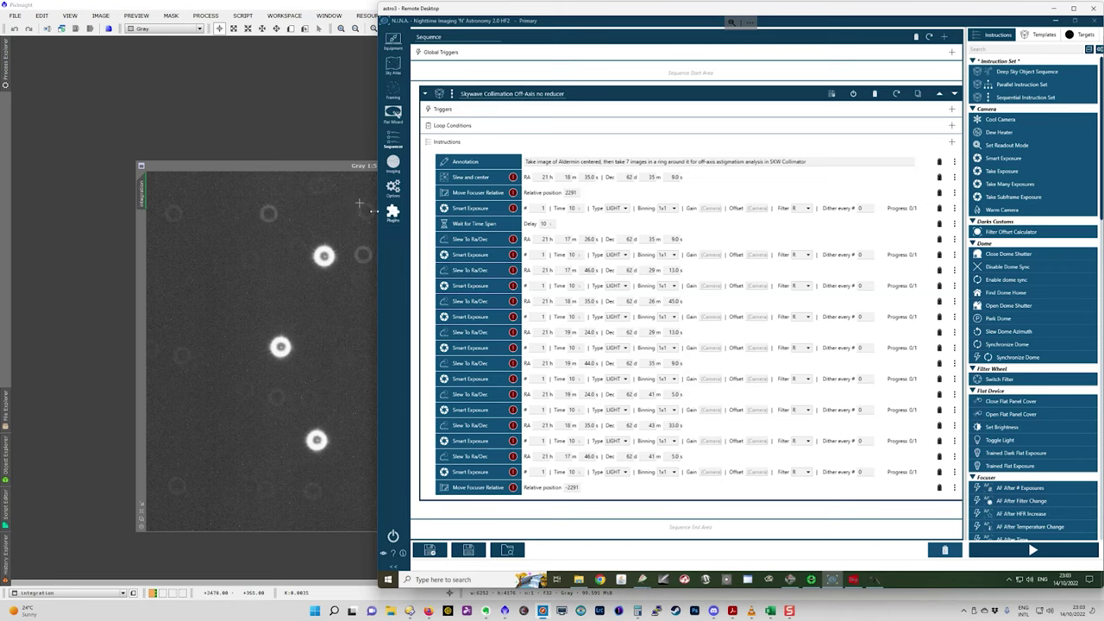
left_click(853, 580)
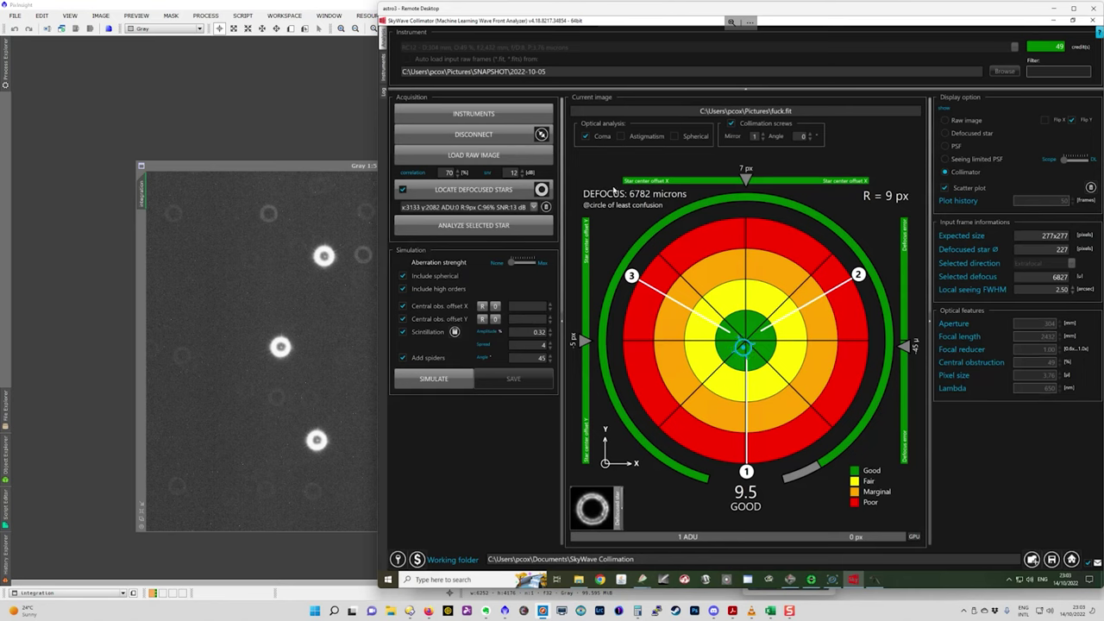
Enable astigmatism analysis with mirror 2 and select the star at x:3199 y:3578
left_click(620, 136)
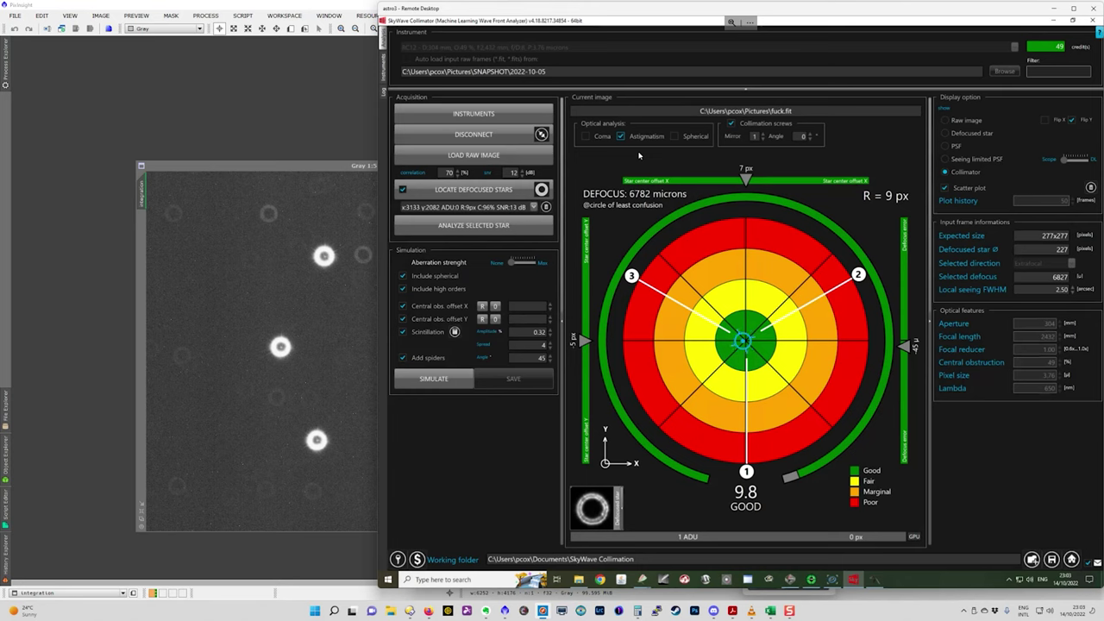
left_click(760, 134)
left_click(534, 207)
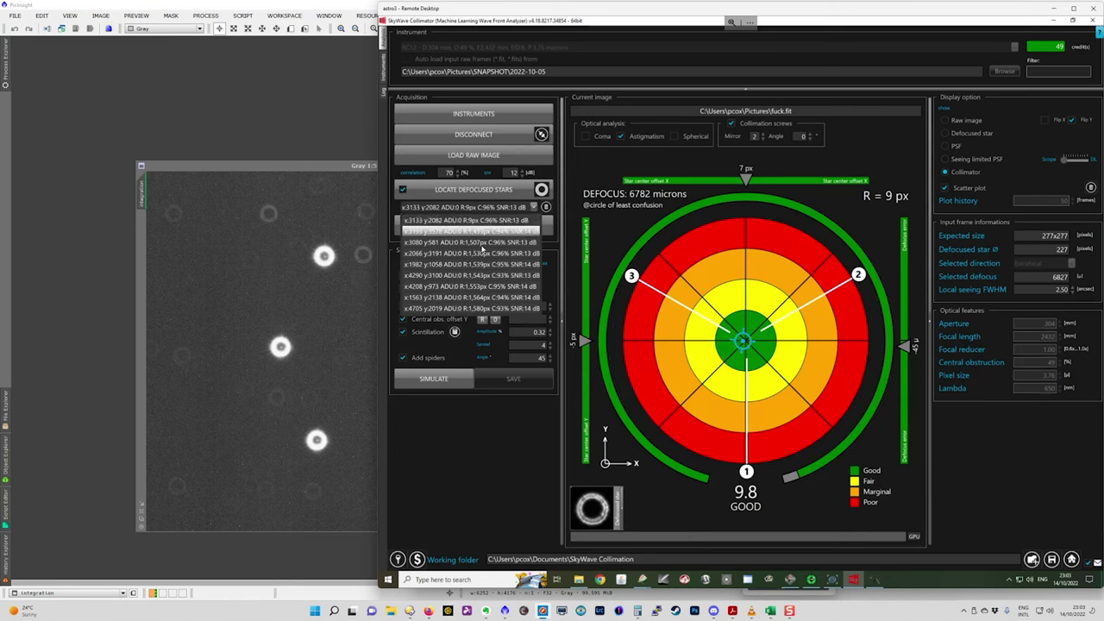
left_click(515, 231)
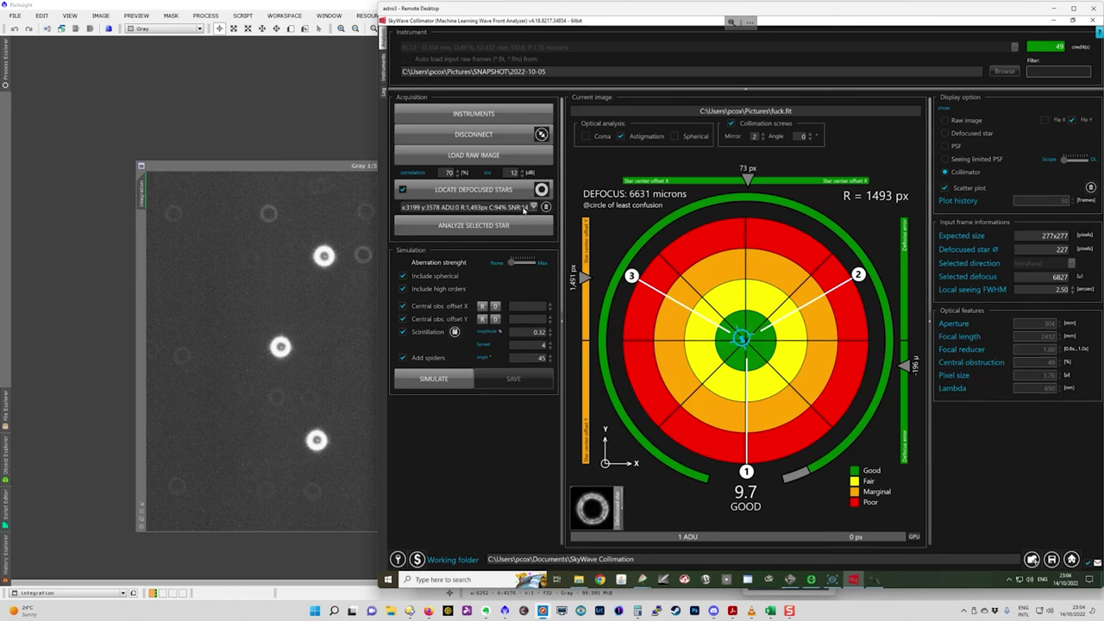
left_click(534, 208)
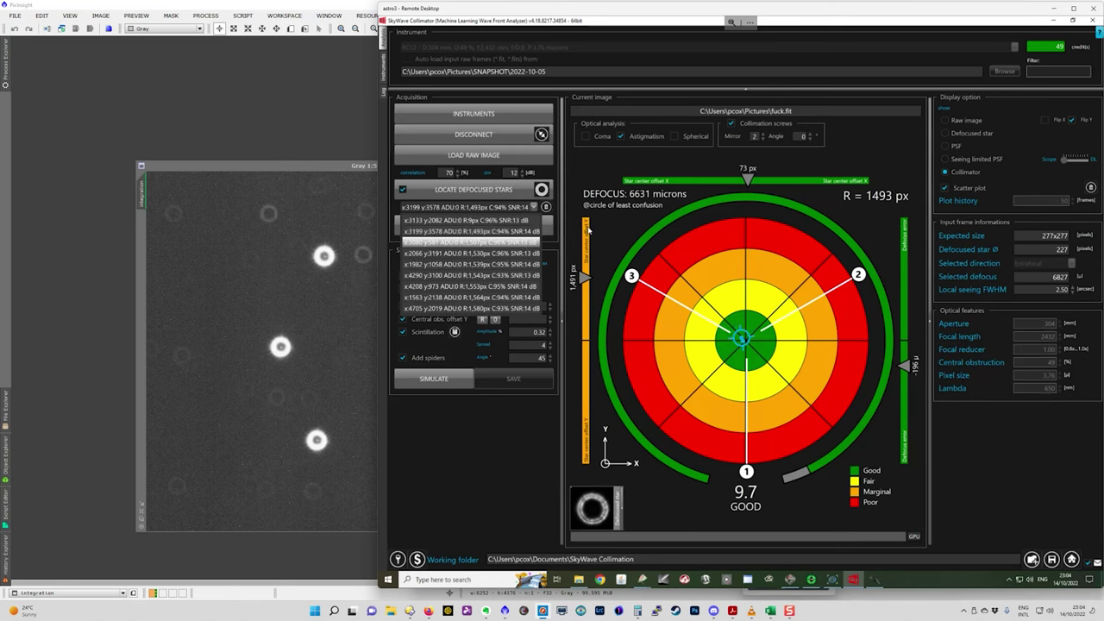
Select the x:3080 y:581 star and analyse it for astigmatism, scoring 9.5 GOOD
left_click(518, 242)
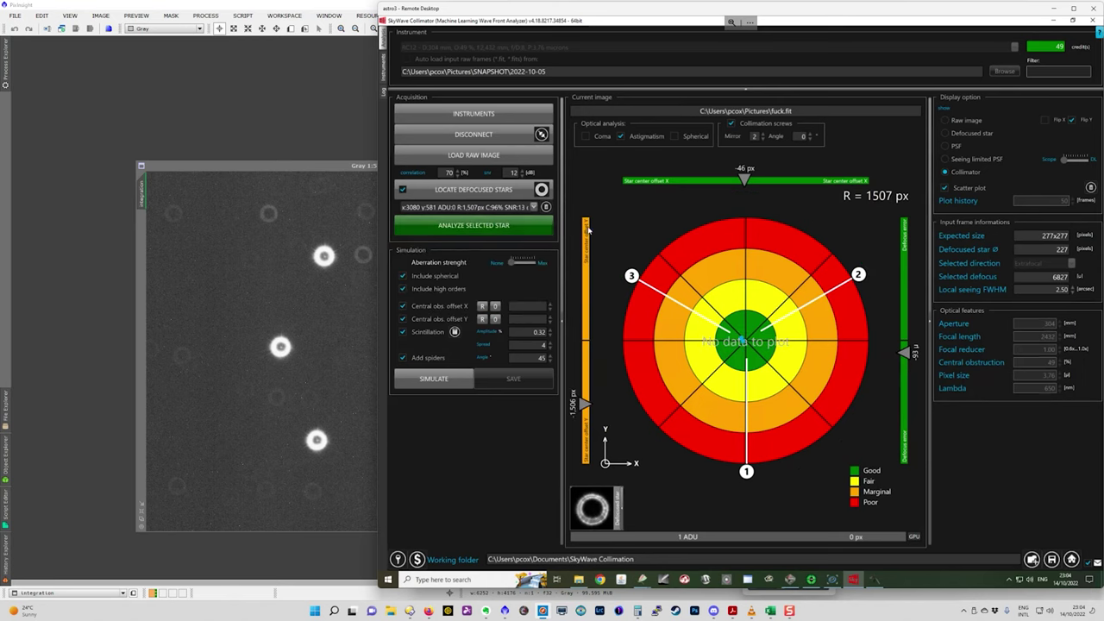
left_click(542, 229)
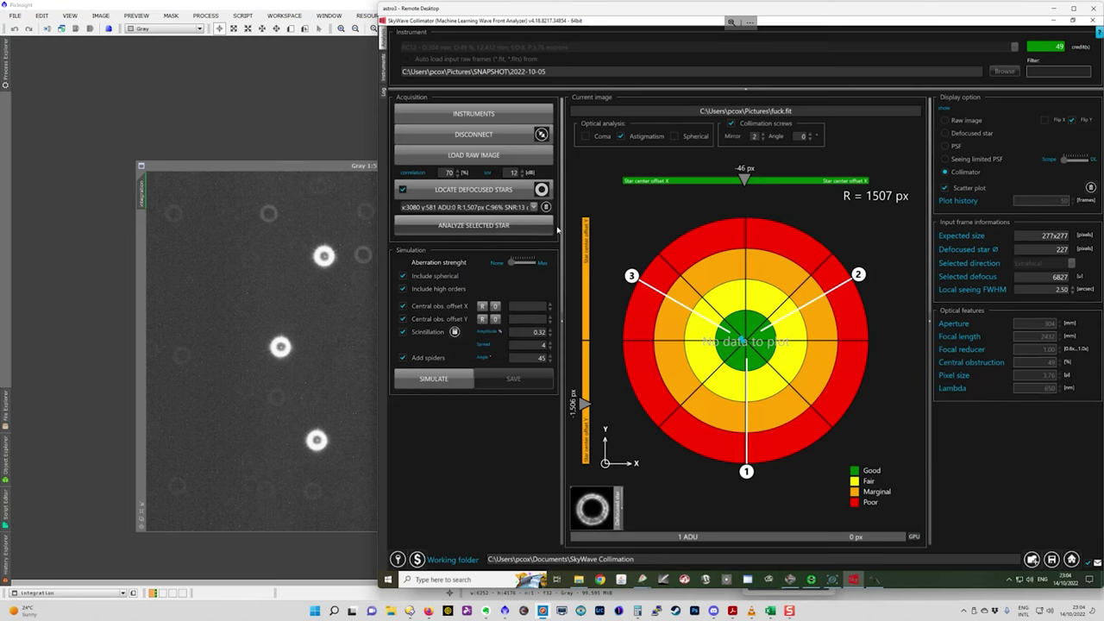
left_click(539, 228)
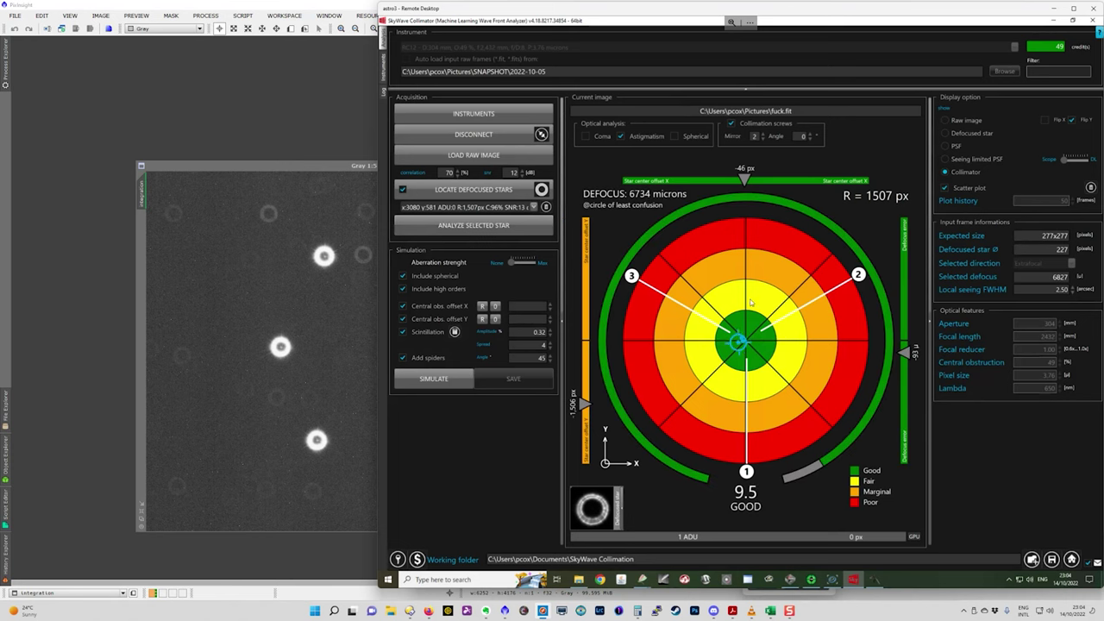
left_click(533, 208)
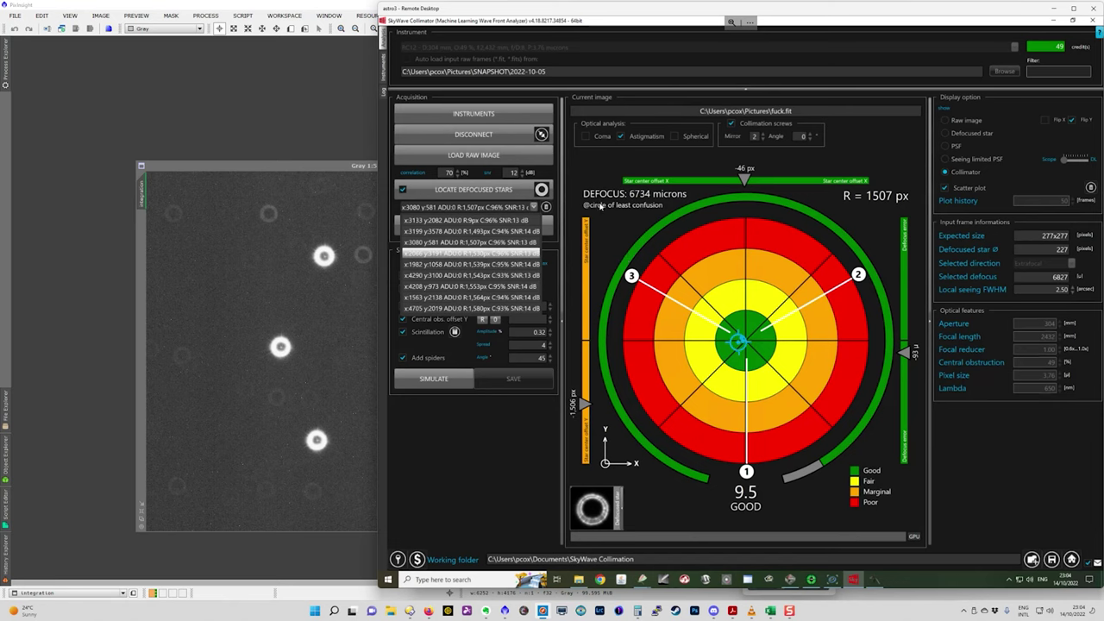
Choose the x:2066 y:3191 star from the list, giving a 9.9 GOOD astigmatism score
key("Return")
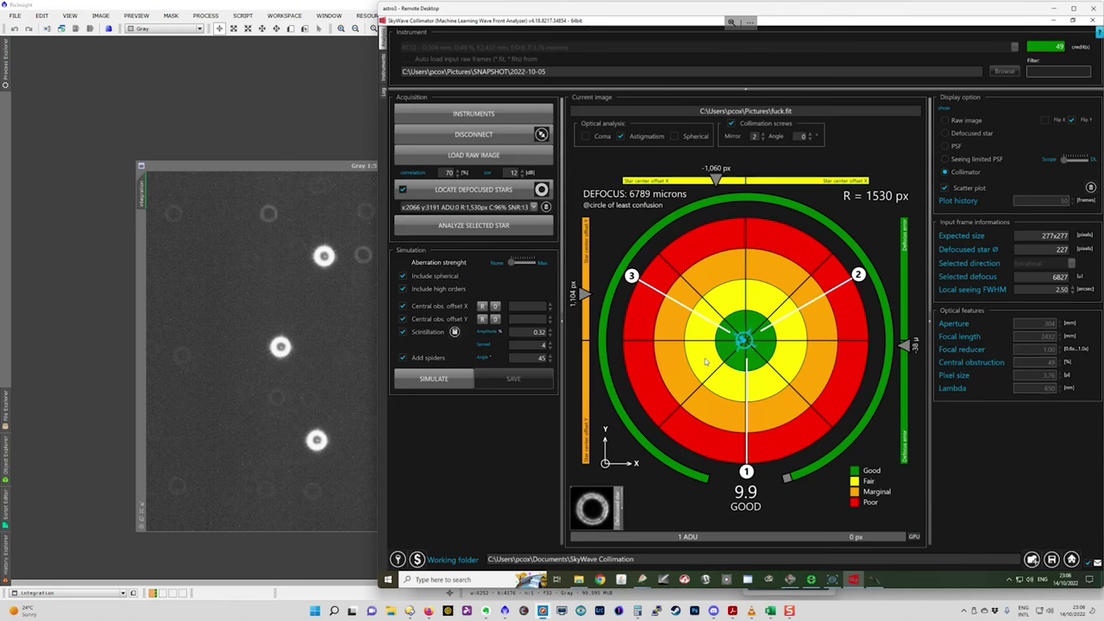
Show the raw frame fitted, stretched and at 2x zoom, then return to the N.I.N.A. sequence
left_click(953, 119)
left_click(695, 536)
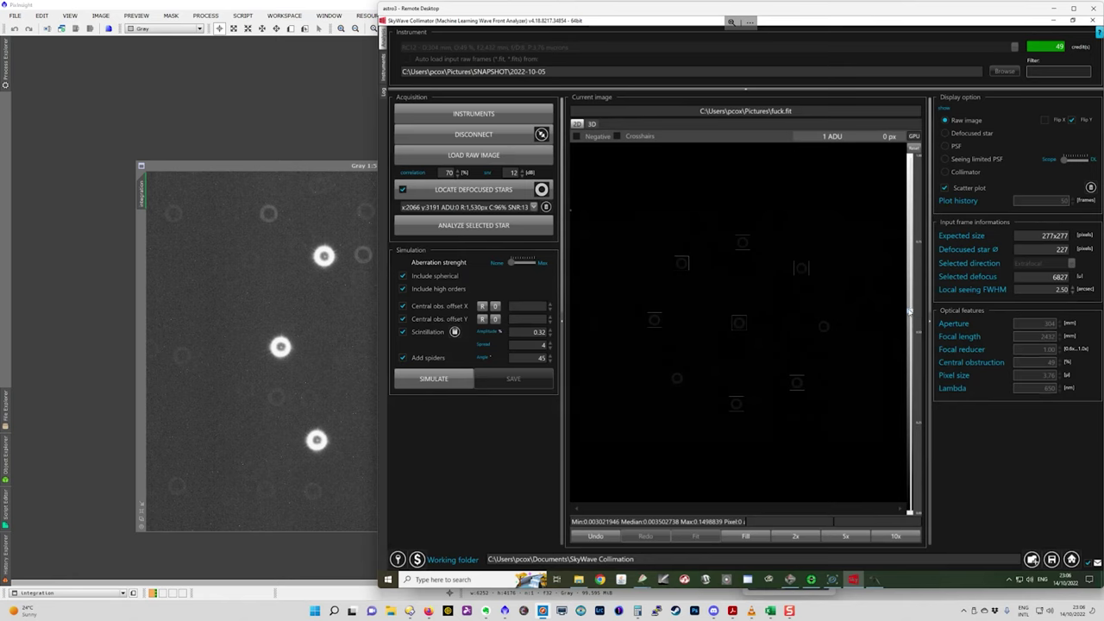
left_click_drag(910, 315, 912, 423)
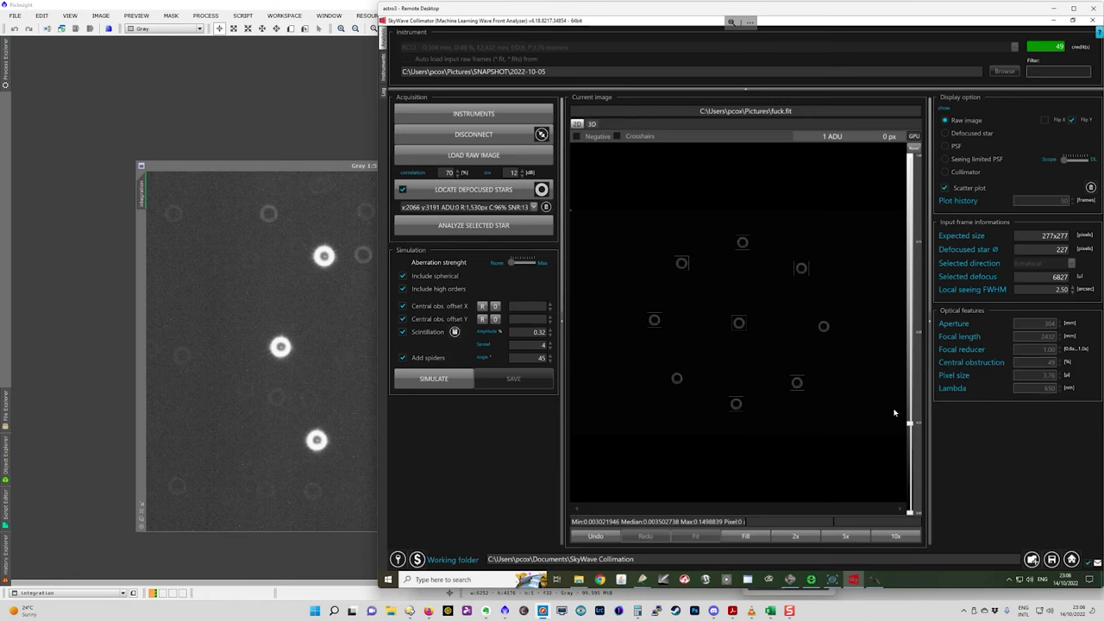
left_click(786, 538)
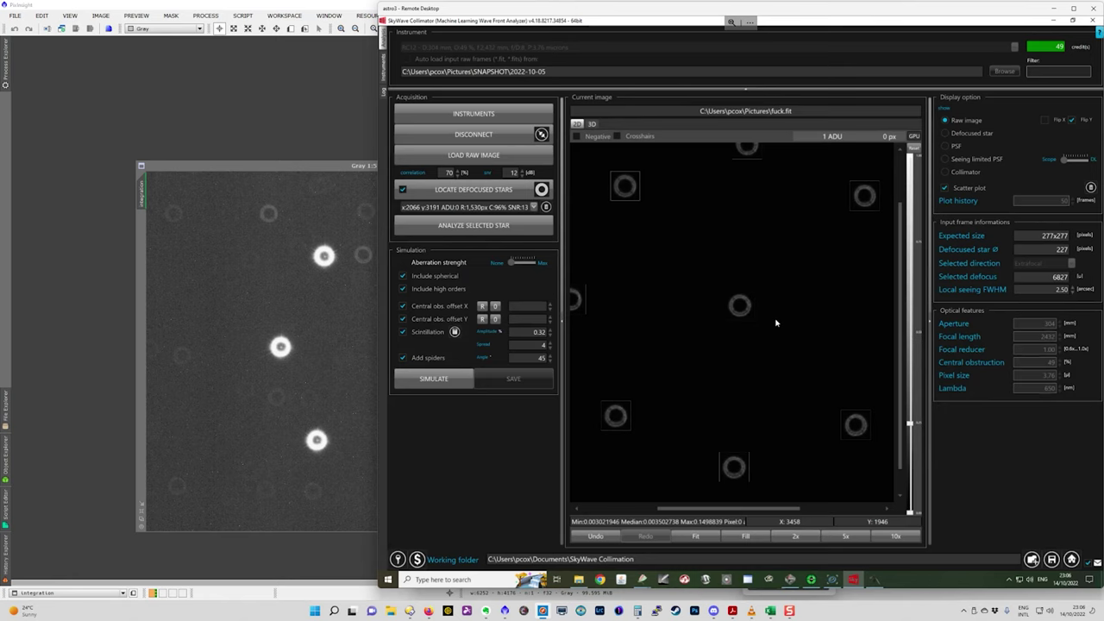
left_click(829, 531)
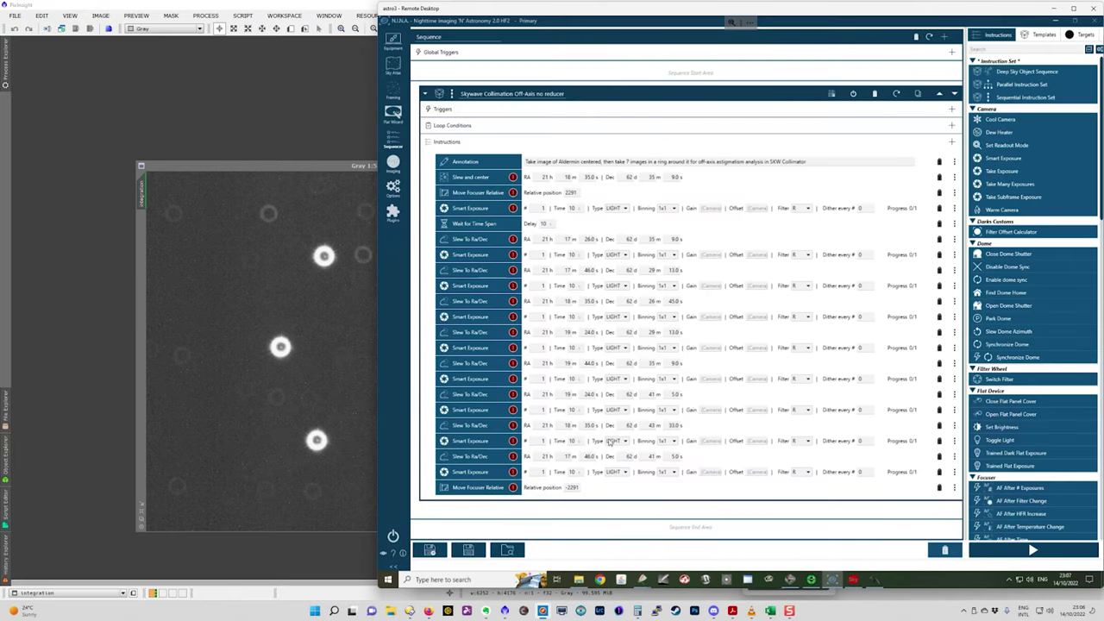
Bring up the Excel workbook 'Calculate coordinates for off centre astigmatism frames'
left_click(770, 611)
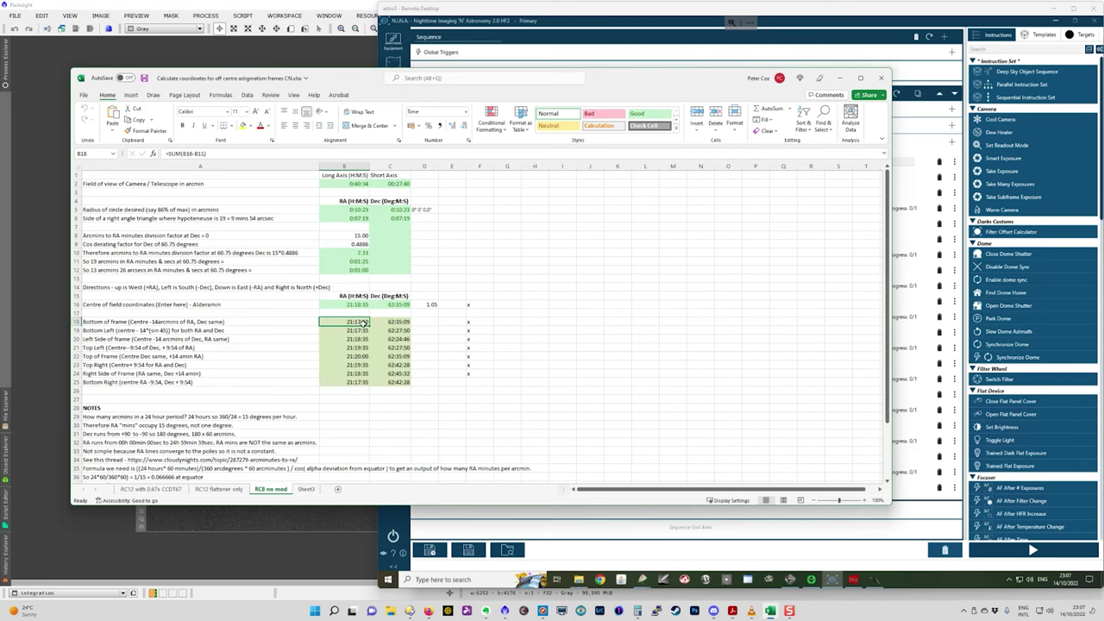
key("alt+Tab")
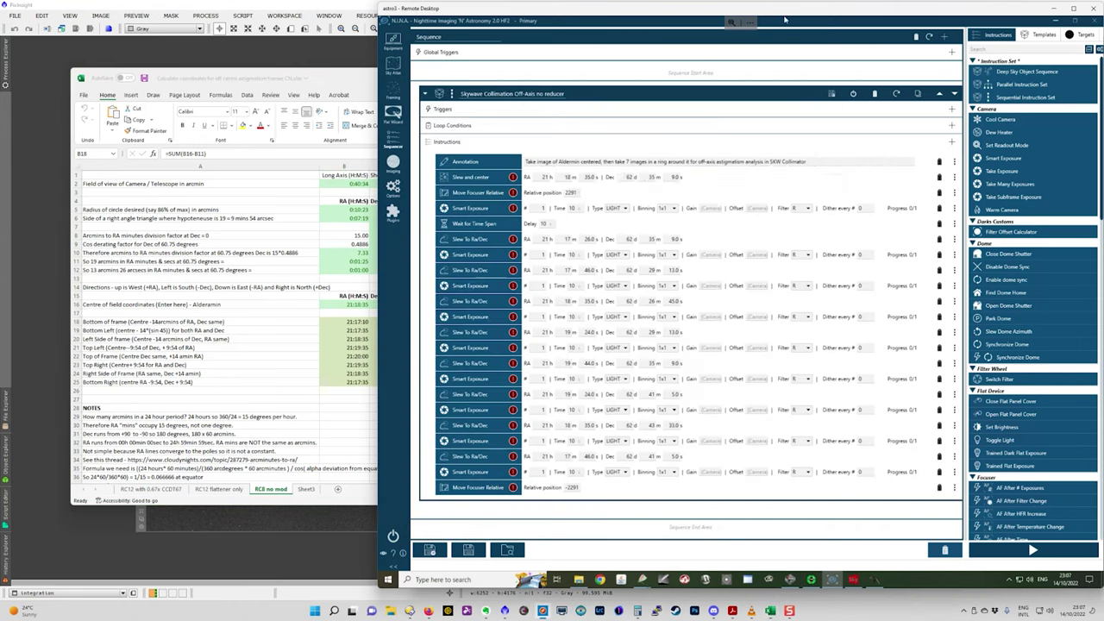
left_click(367, 92)
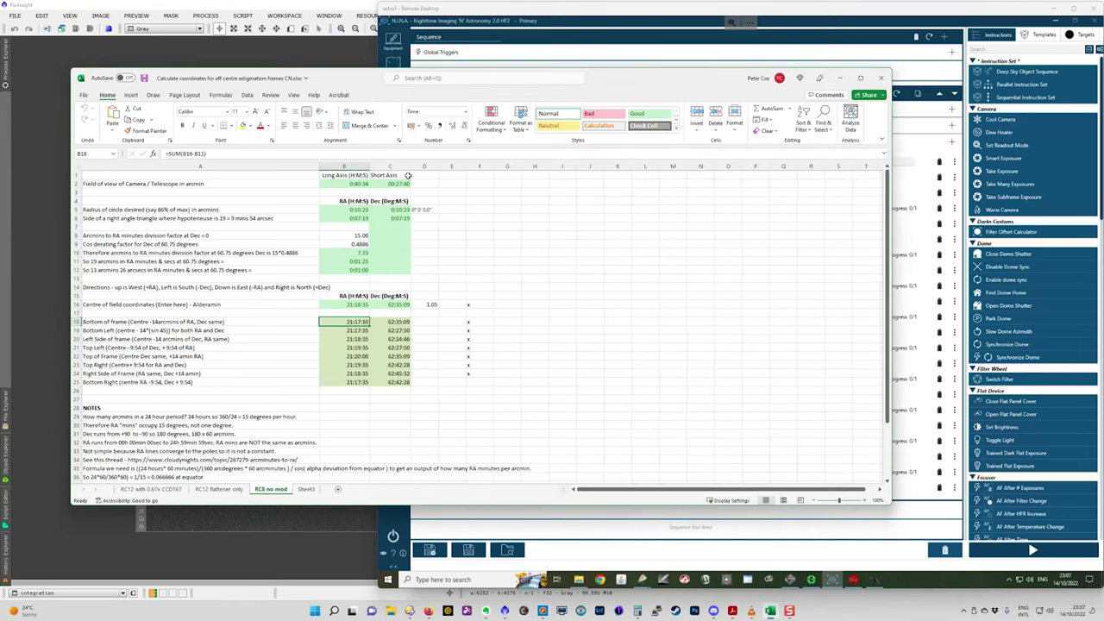